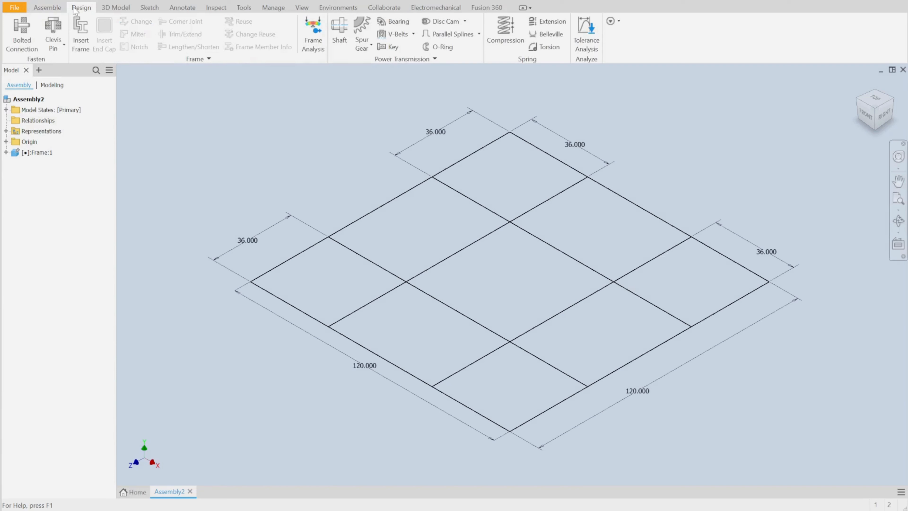
# Start inserting a frame member and save the assembly document as Assembly.iam in the Project folder
pyautogui.click(76, 38)
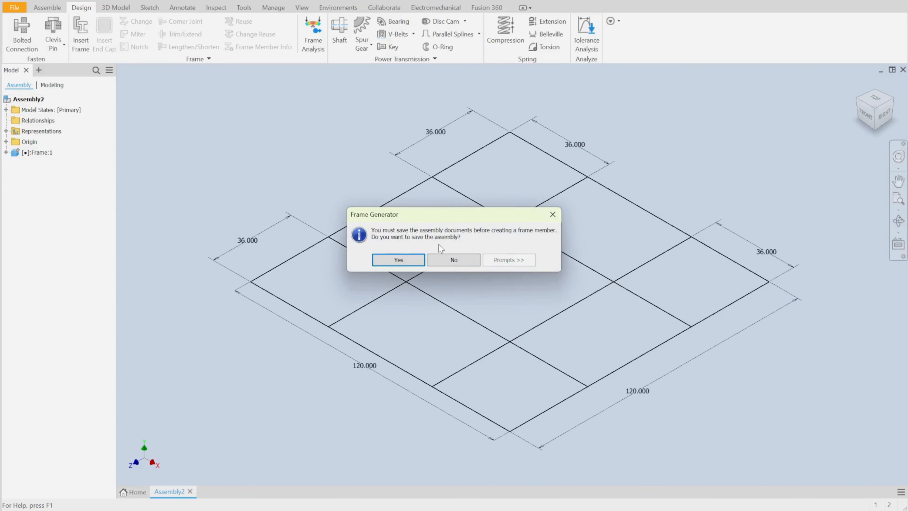
pyautogui.click(392, 264)
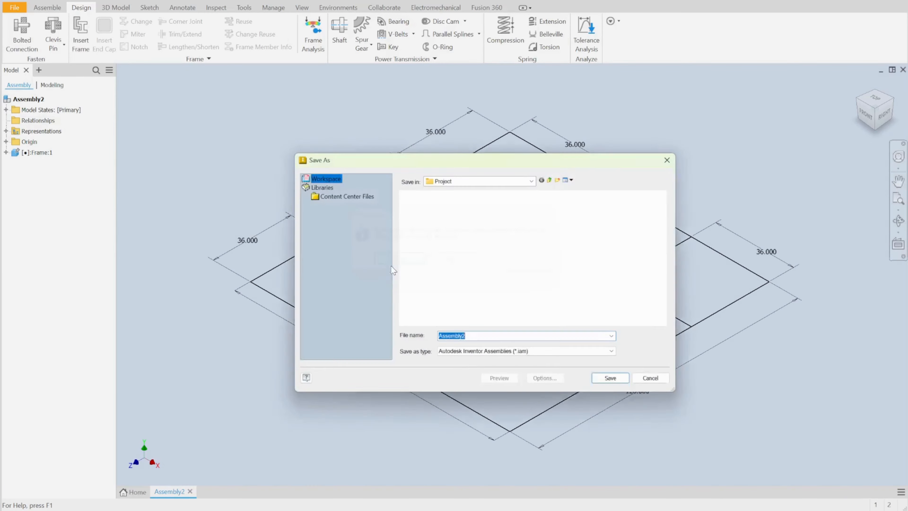
pyautogui.click(482, 341)
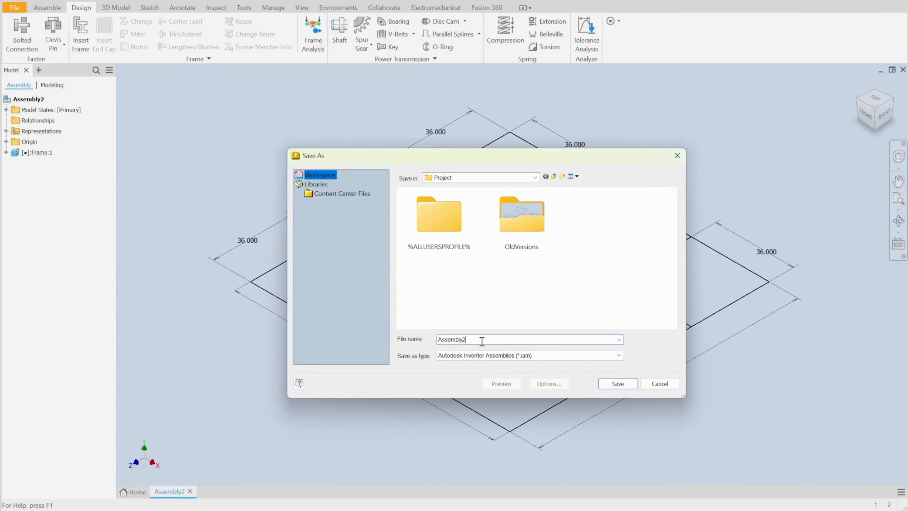
pyautogui.click(616, 381)
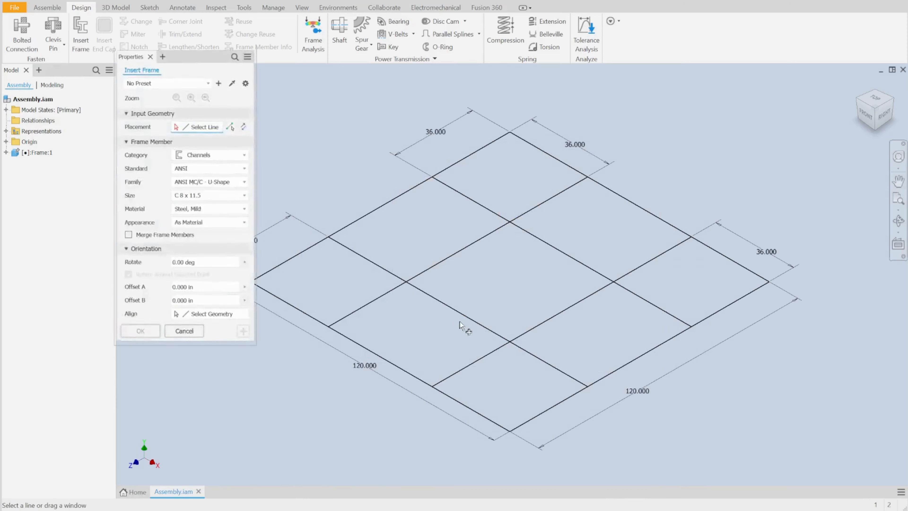
# Set the frame member to the Channels category, ANSI MC/C - U-Shape family, size C 8 x 11.5
pyautogui.click(199, 154)
pyautogui.click(195, 176)
pyautogui.click(199, 154)
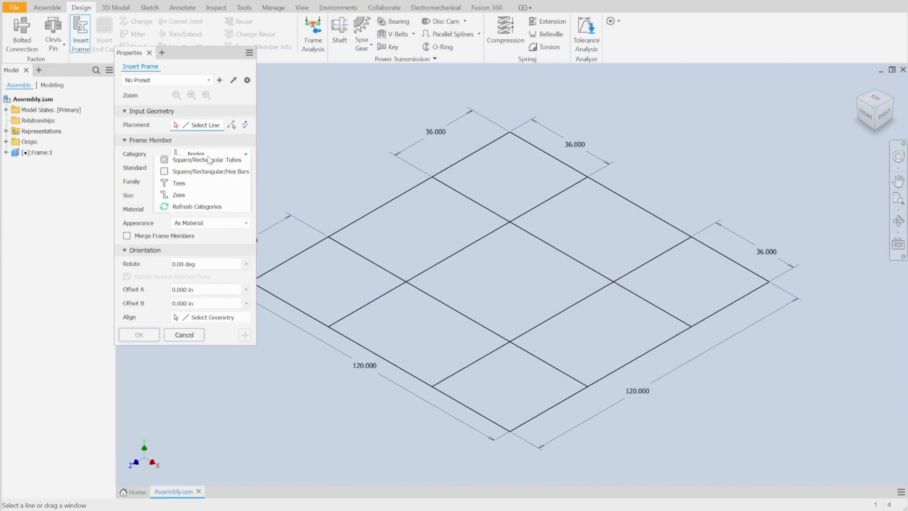
pyautogui.click(202, 196)
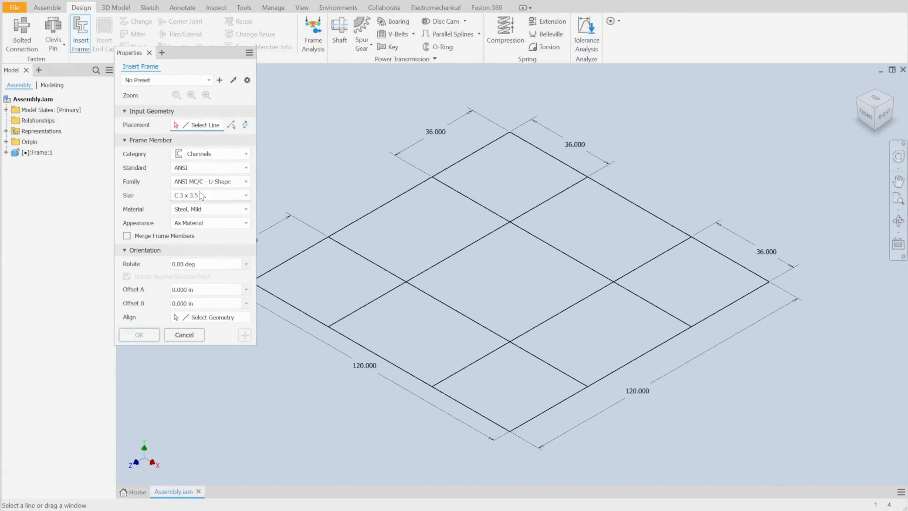
pyautogui.click(201, 195)
pyautogui.scroll(-5, 200, 242)
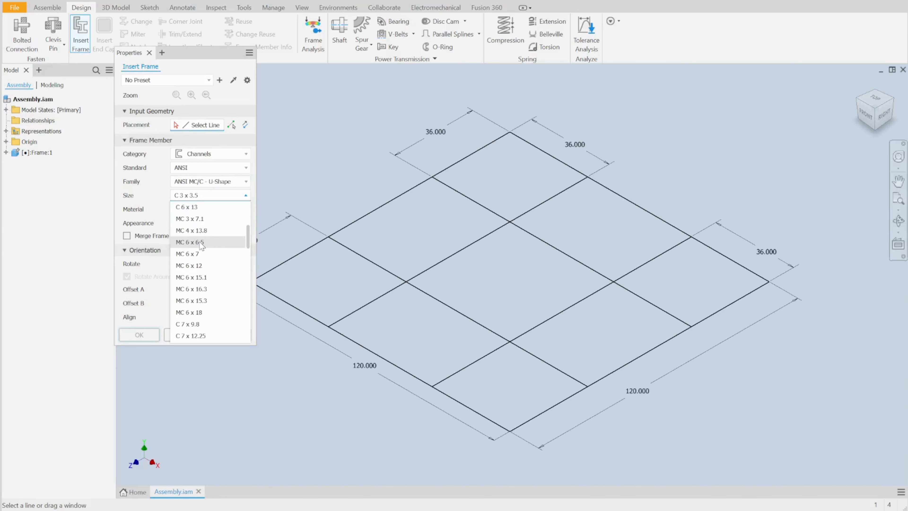
pyautogui.scroll(-2, 202, 290)
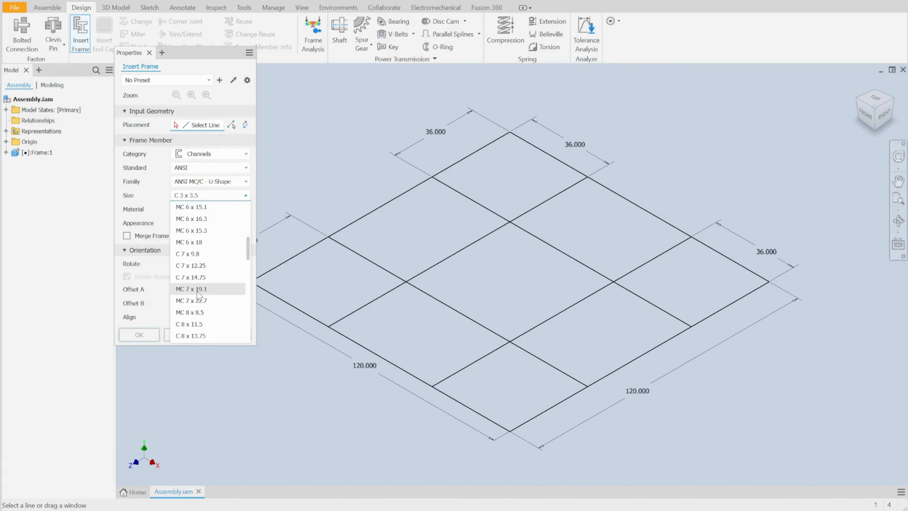
pyautogui.click(205, 324)
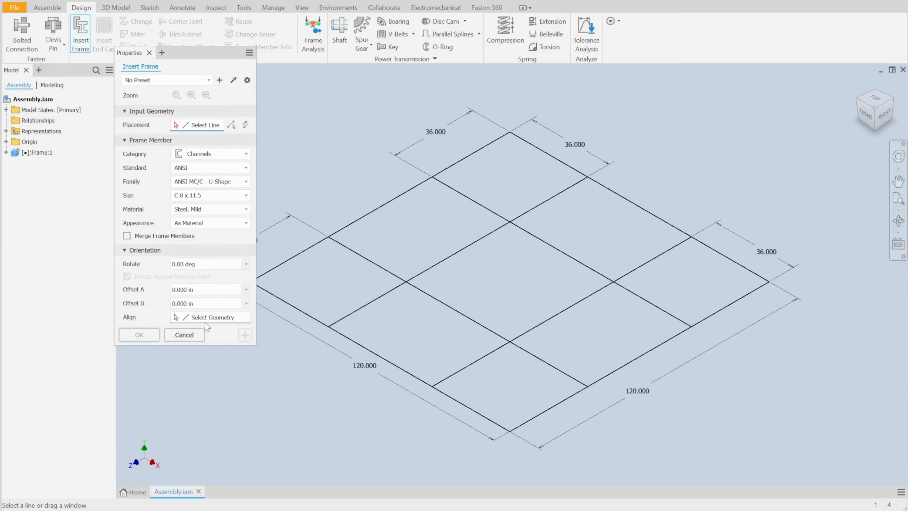
# Place the channel on the square's back-left outer line, anchored at the upper outer corner of its profile
pyautogui.click(368, 216)
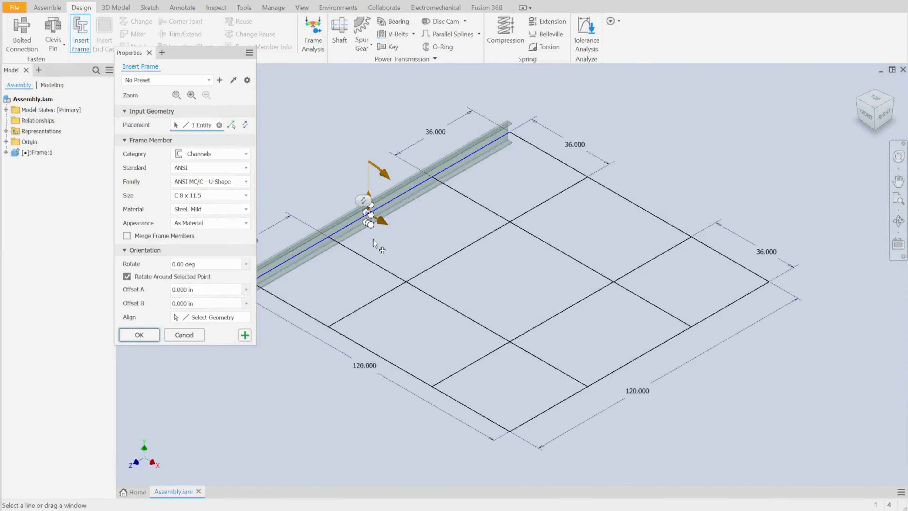
pyautogui.moveTo(369, 216); pyautogui.dragTo(486, 258, button='middle')
pyautogui.scroll(2, 477, 250)
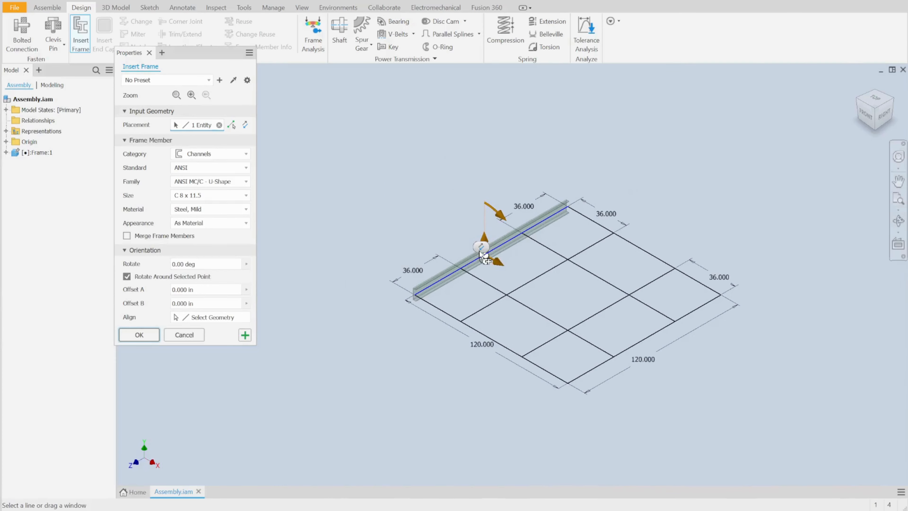
pyautogui.scroll(-6, 492, 238)
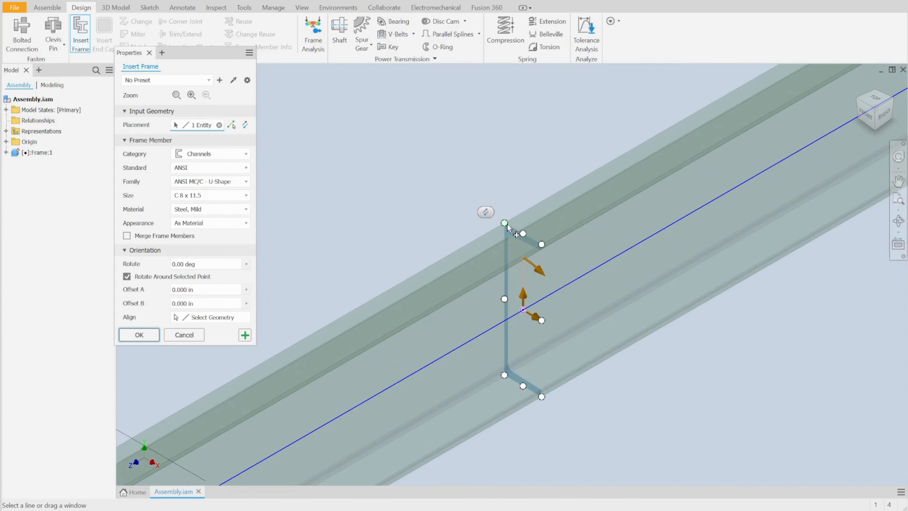
pyautogui.click(504, 222)
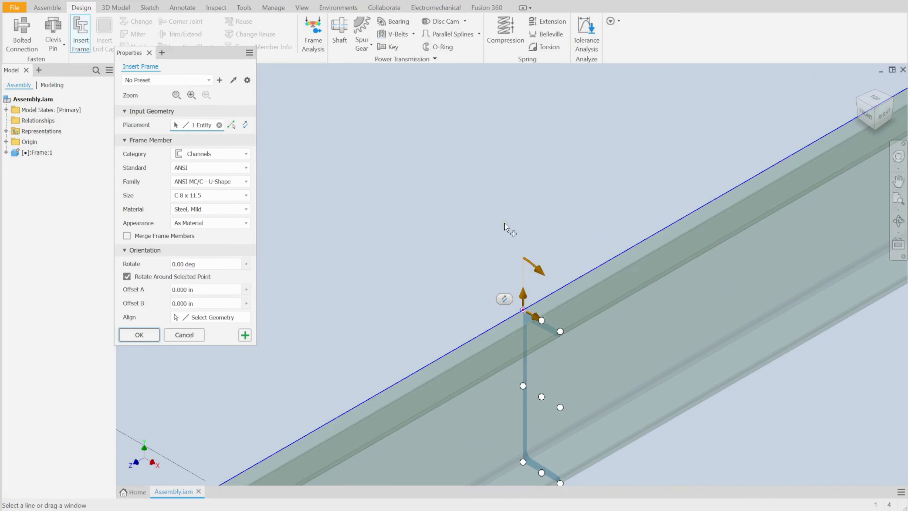
pyautogui.scroll(6, 462, 205)
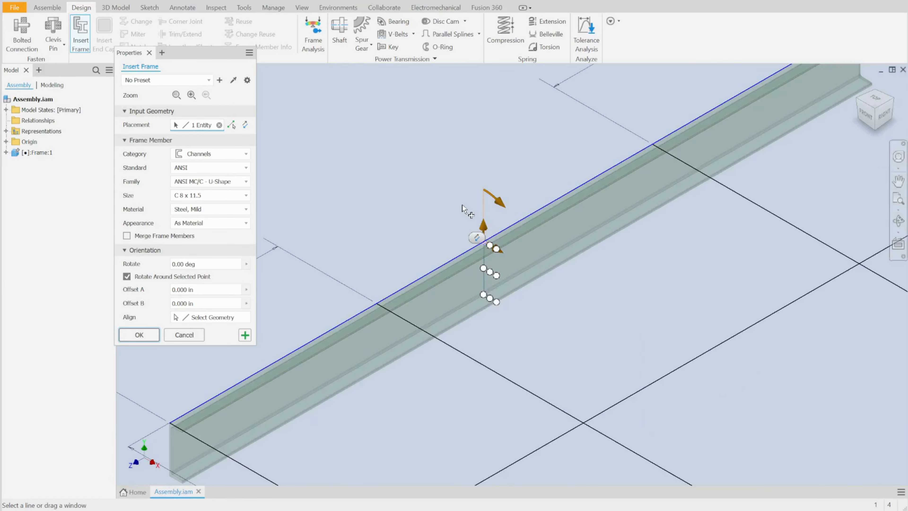
pyautogui.scroll(-5, 461, 206)
pyautogui.scroll(4, 461, 211)
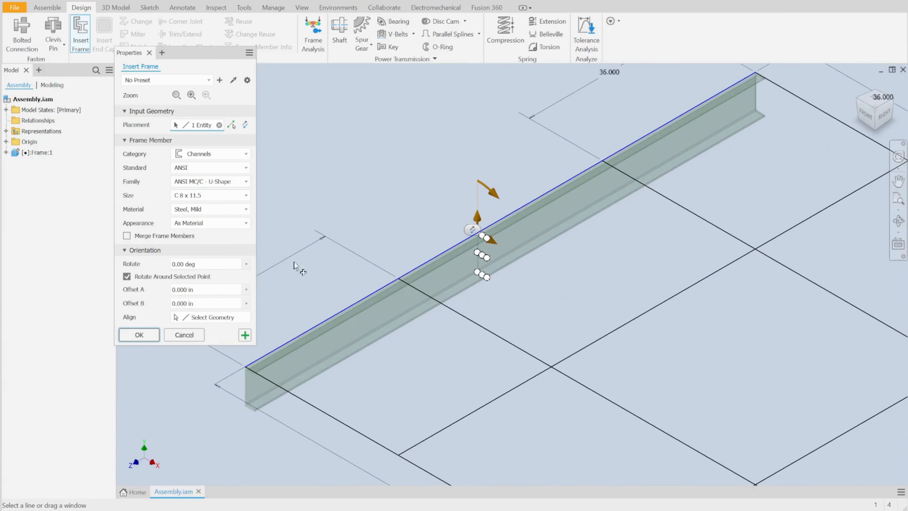
# Create the channel member, accepting the default frame, skeleton and member file names
pyautogui.click(143, 339)
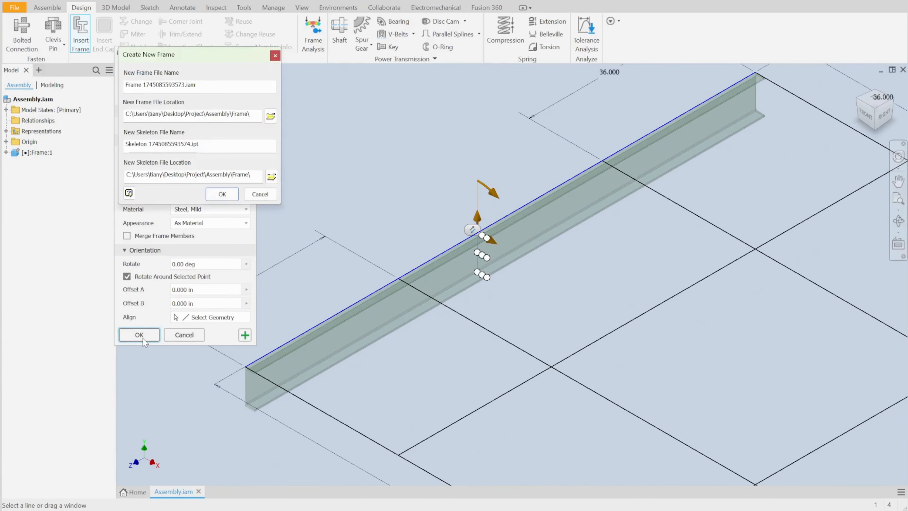
pyautogui.click(233, 198)
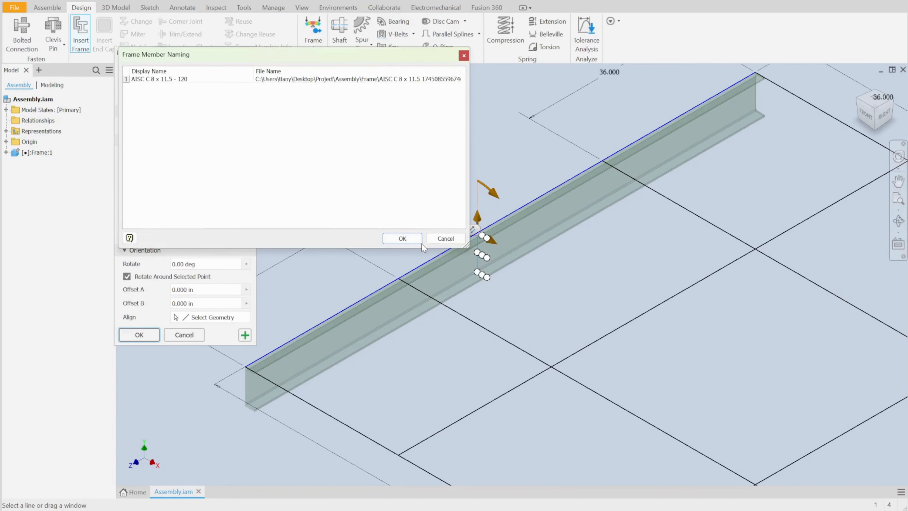
pyautogui.click(402, 238)
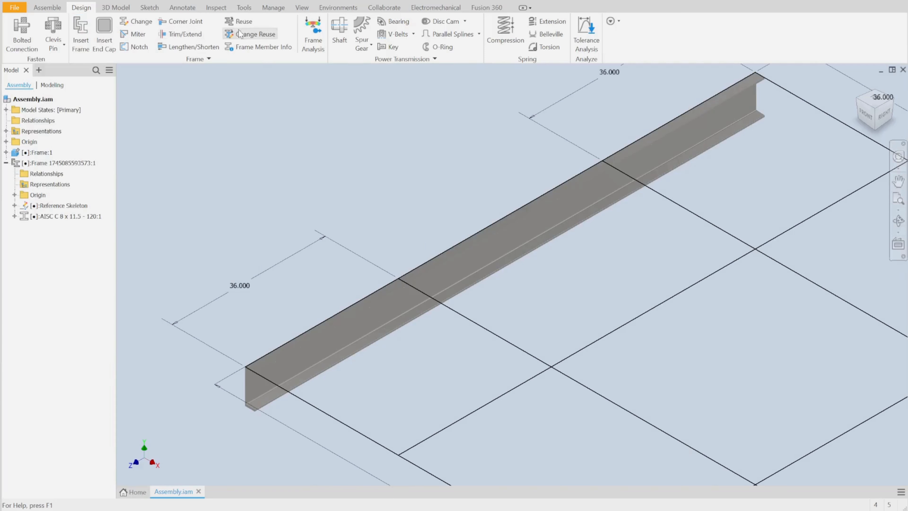
# Reuse the existing channel on the three remaining outer lines of the square
pyautogui.click(244, 22)
pyautogui.scroll(-3, 433, 120)
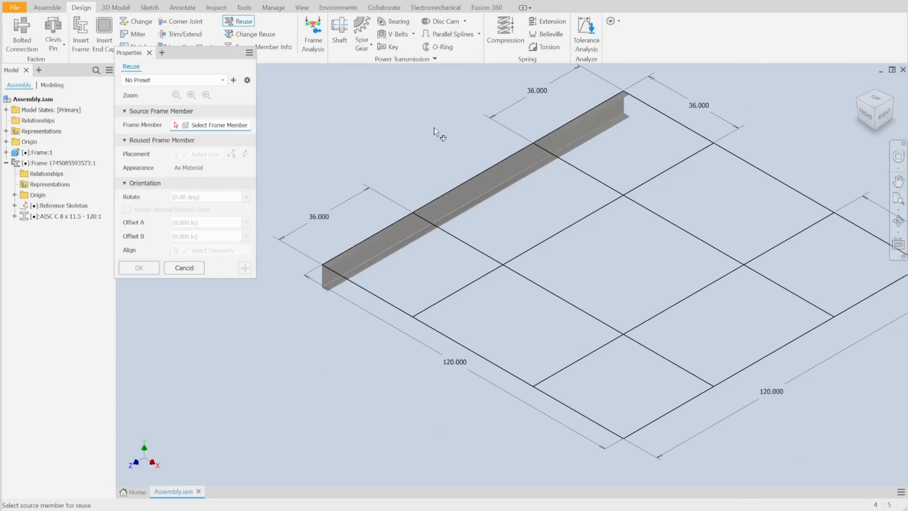
pyautogui.click(458, 189)
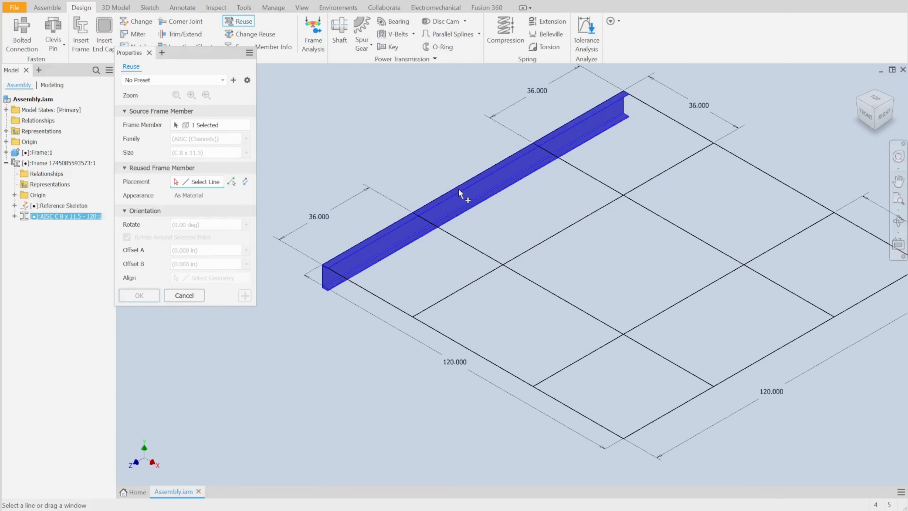
pyautogui.moveTo(573, 147); pyautogui.dragTo(518, 161, button='middle')
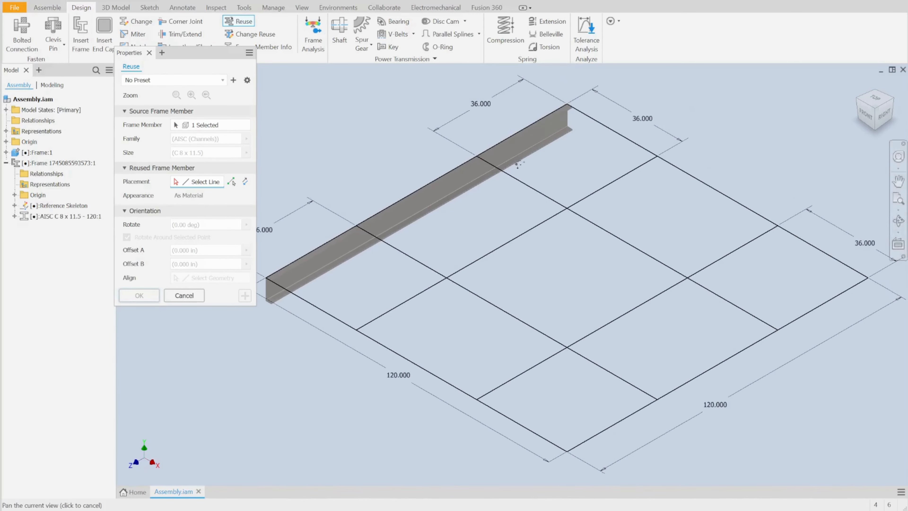
pyautogui.click(612, 137)
pyautogui.click(693, 379)
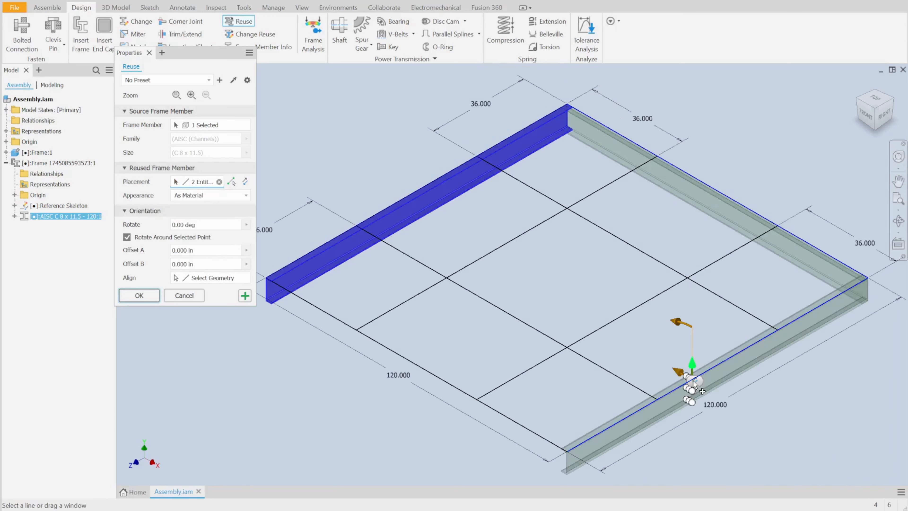
pyautogui.click(522, 418)
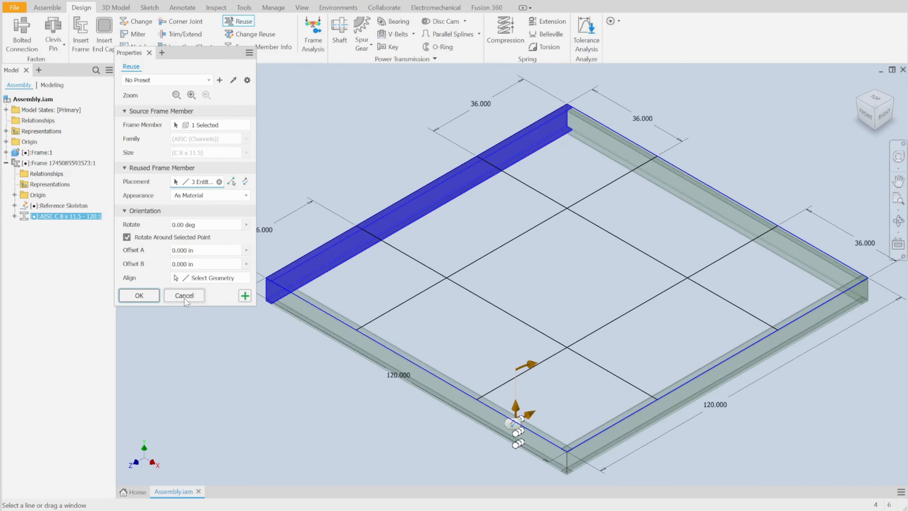
pyautogui.click(149, 297)
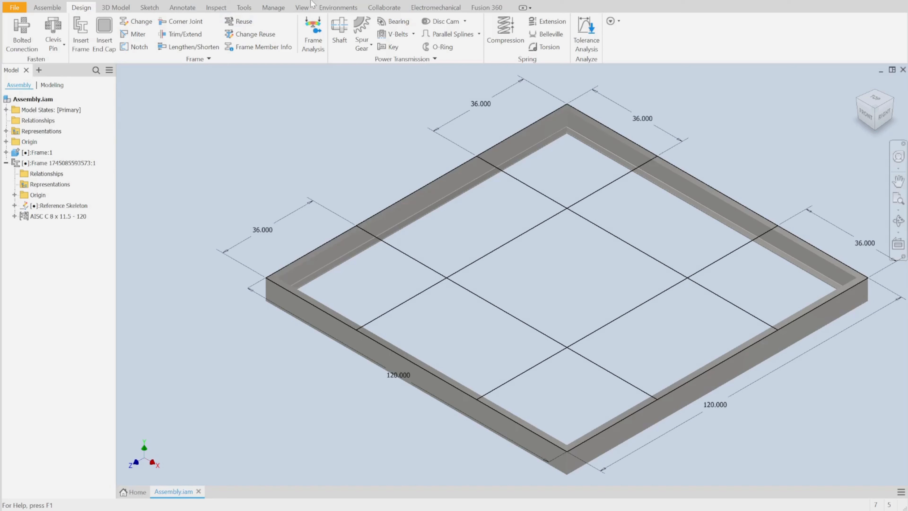
# Set the model's visual style to Shaded with Edges
pyautogui.click(309, 8)
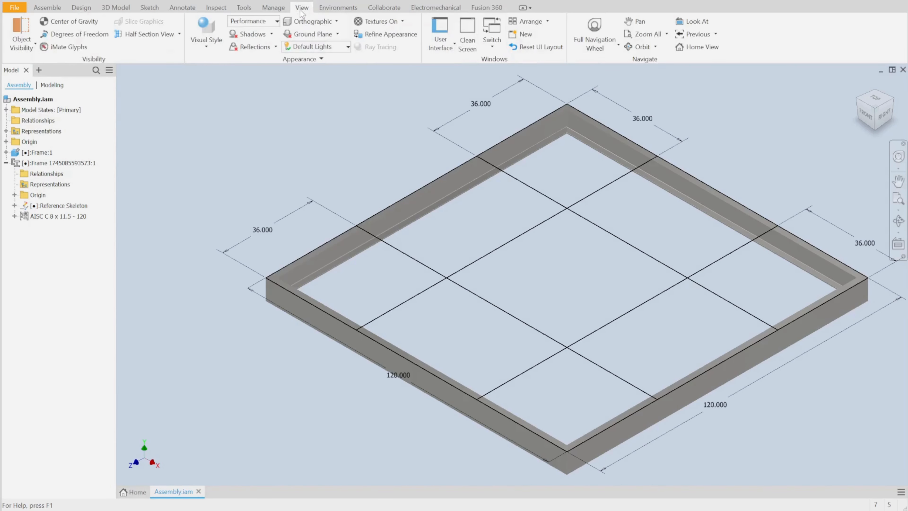
pyautogui.click(203, 43)
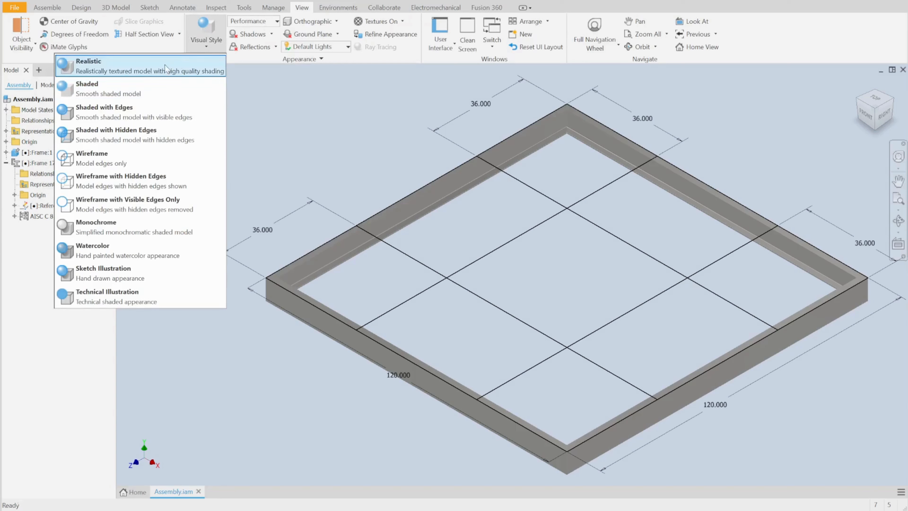
pyautogui.click(101, 116)
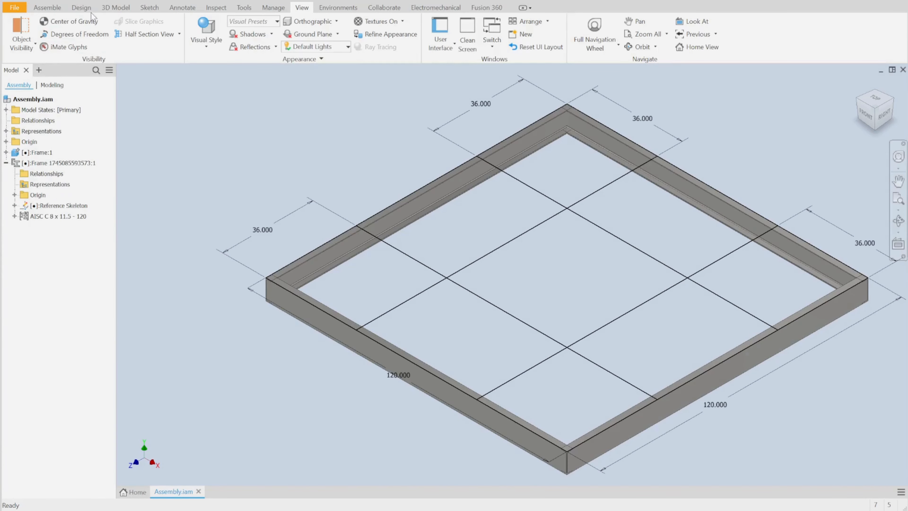
# Miter the adjoining ends of the perimeter channels at the frame's corners
pyautogui.click(81, 7)
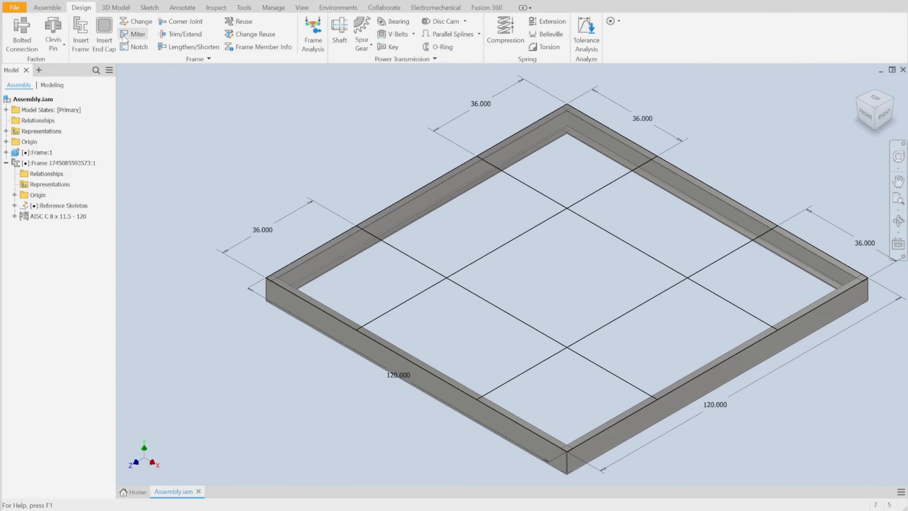
pyautogui.click(131, 34)
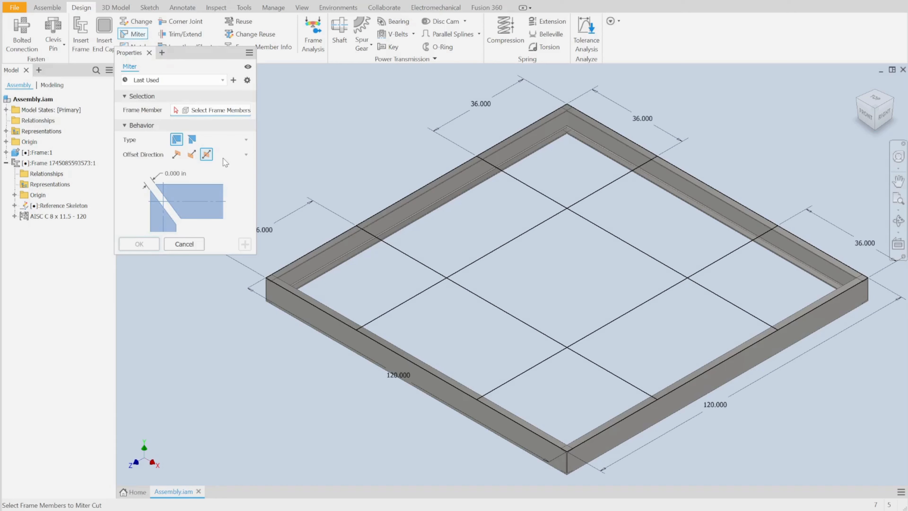
pyautogui.click(304, 263)
pyautogui.click(304, 263)
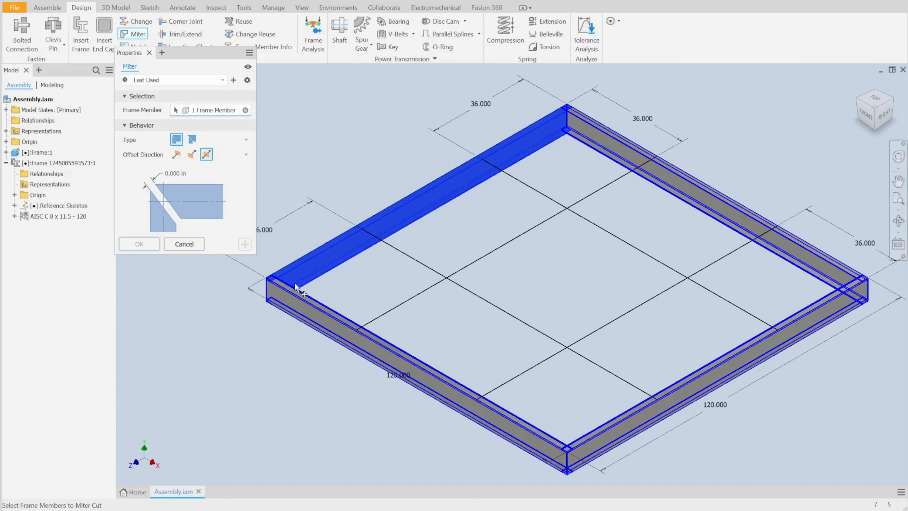
pyautogui.click(294, 299)
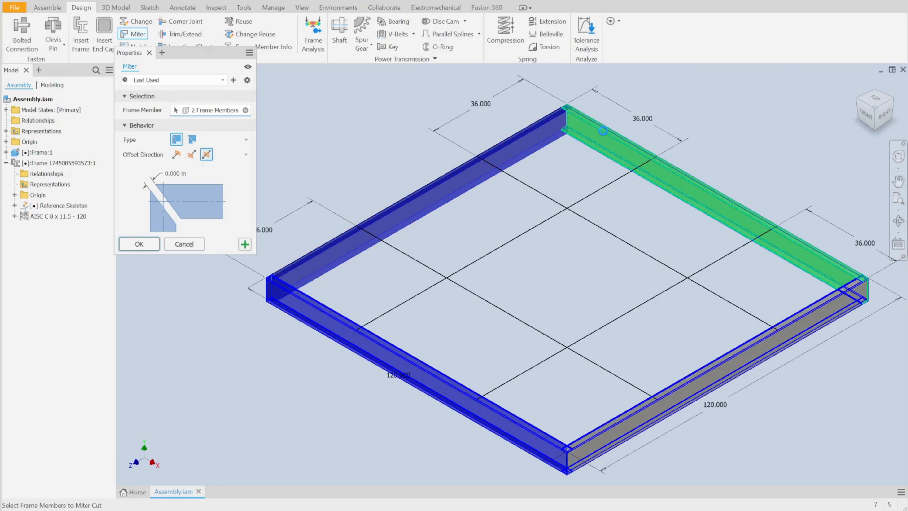
pyautogui.click(601, 135)
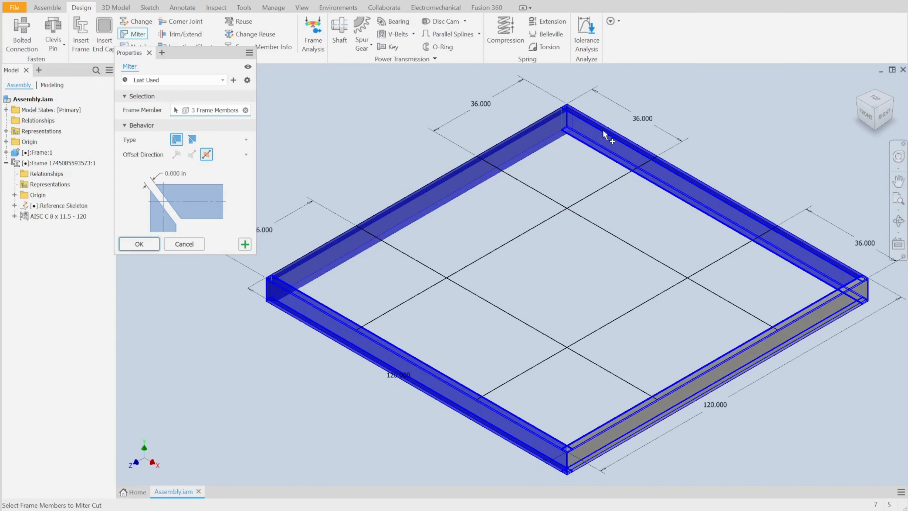
pyautogui.click(138, 245)
# Insert an ANSI C 8 x 11.5 channel on the rear full-length inner sketch line, accepting the default member name
pyautogui.scroll(5, 274, 282)
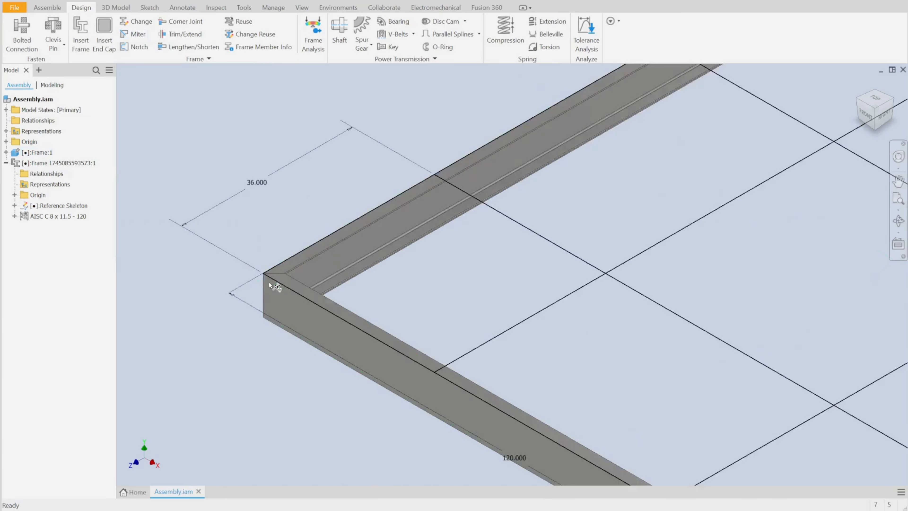
pyautogui.scroll(-2, 269, 207)
pyautogui.moveTo(658, 225); pyautogui.dragTo(531, 285, button='middle')
pyautogui.scroll(3, 554, 249)
pyautogui.scroll(-5, 554, 249)
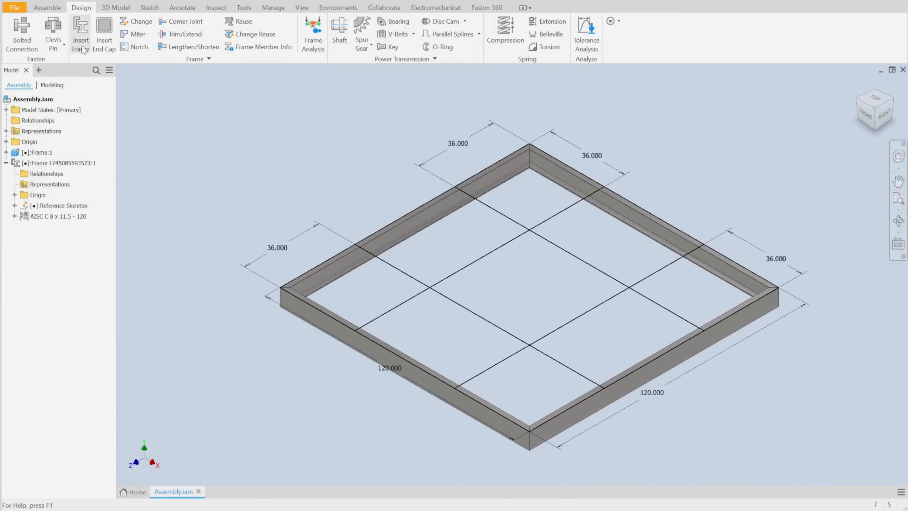
pyautogui.click(78, 39)
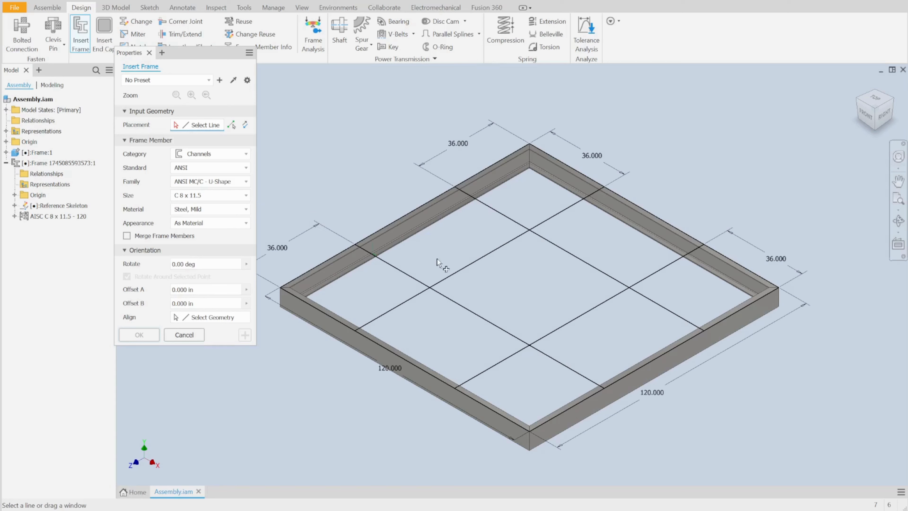
pyautogui.click(548, 242)
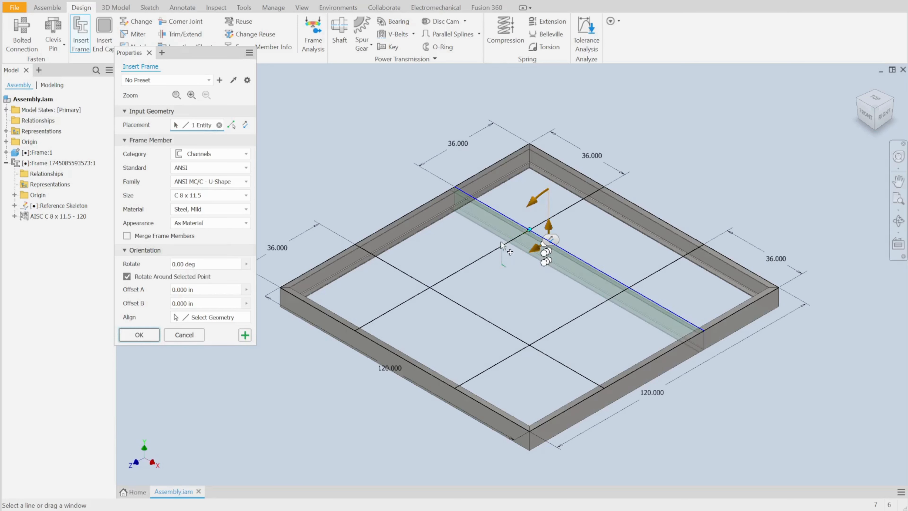
pyautogui.click(143, 338)
pyautogui.click(397, 239)
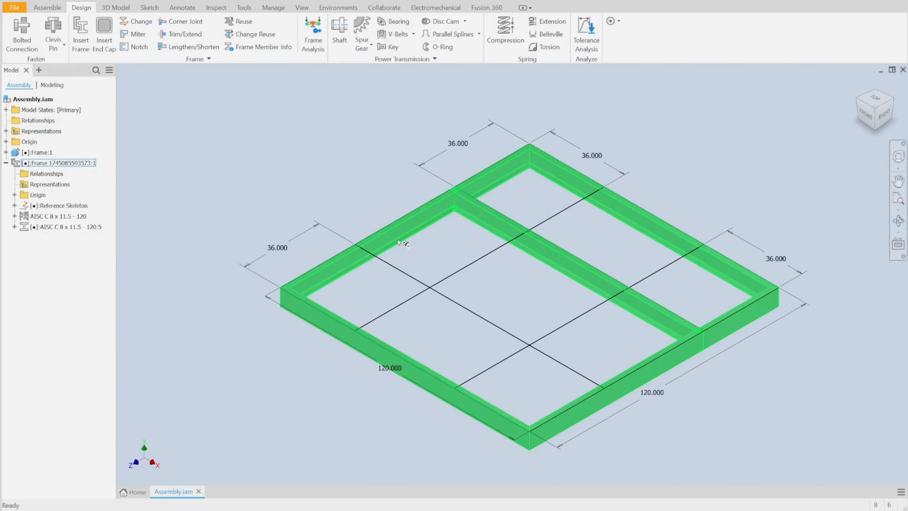
# Reuse the new cross channel on the other full-length inner sketch line parallel to it
pyautogui.click(250, 23)
pyautogui.click(529, 252)
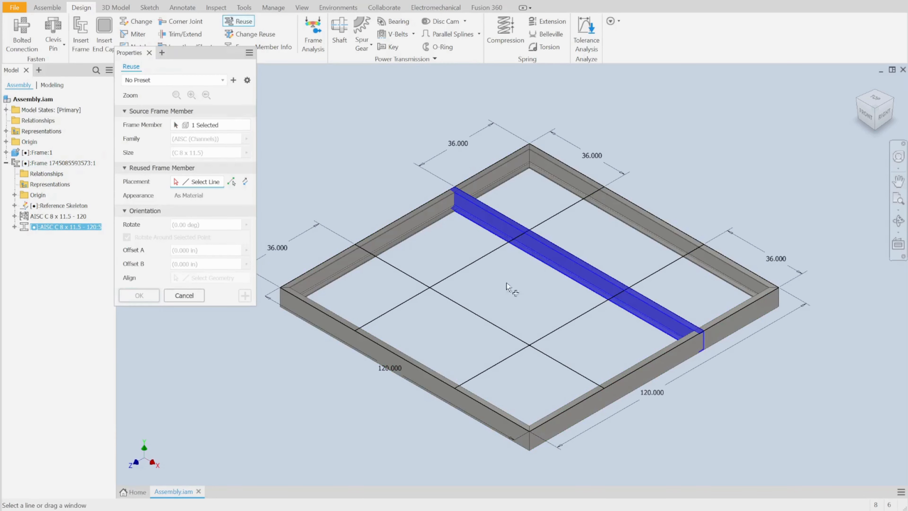
pyautogui.click(474, 318)
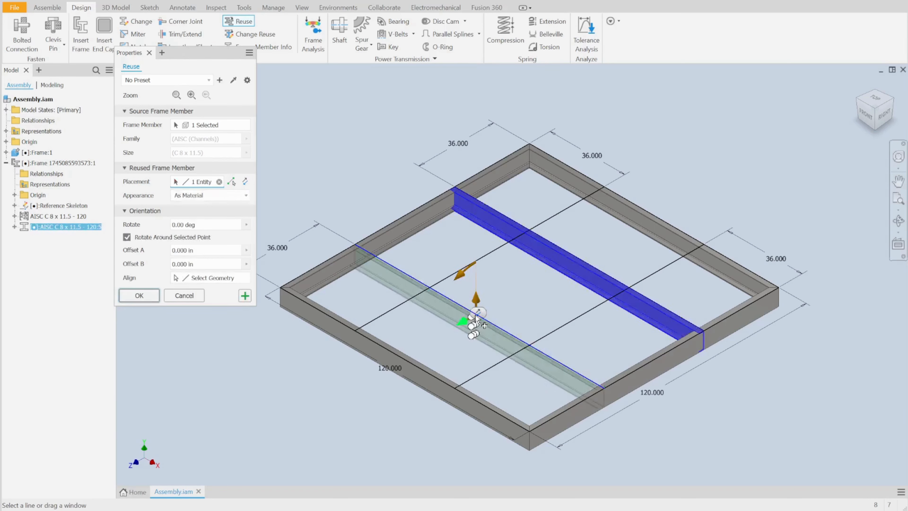
pyautogui.click(139, 295)
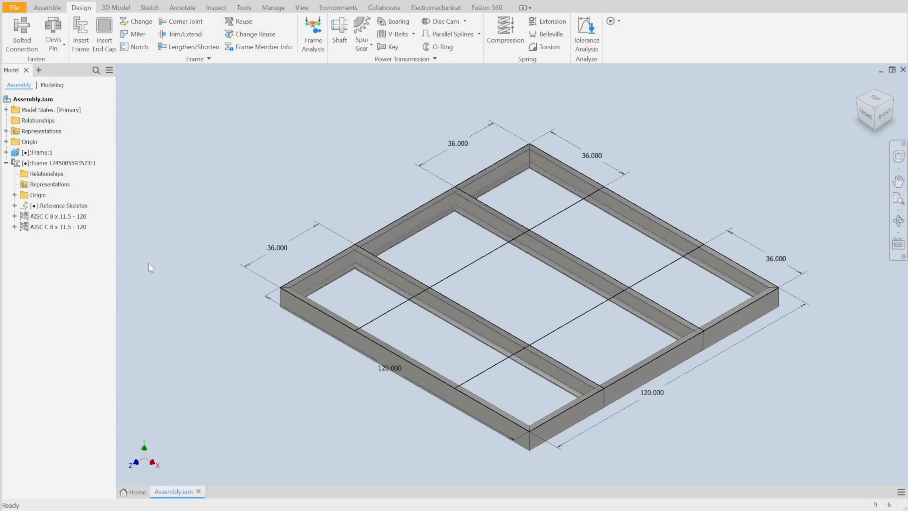
# Notch the two reused cross channels to the two perimeter channels at their ends, using the Basic Profile
pyautogui.click(133, 47)
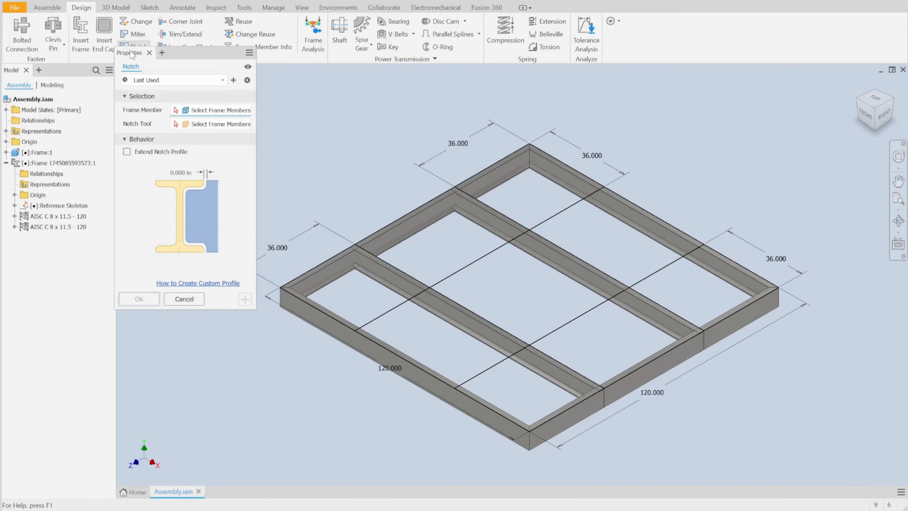
pyautogui.click(471, 218)
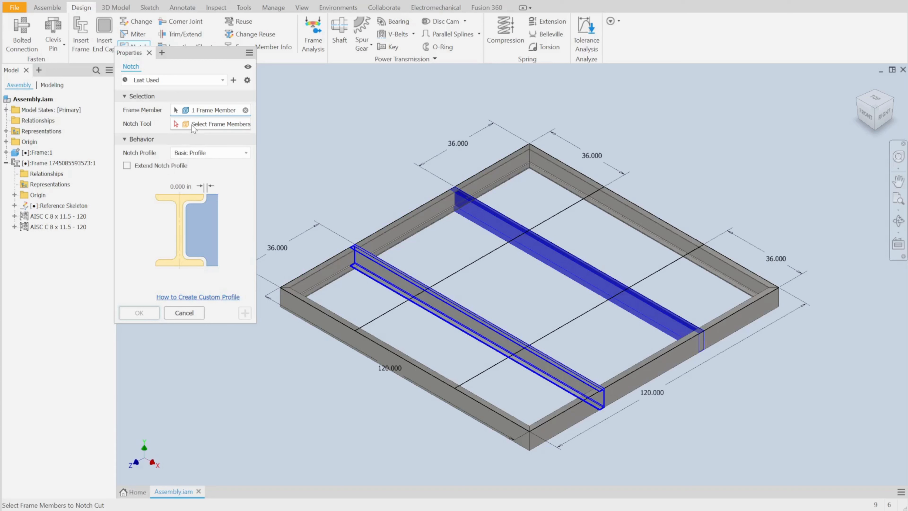
pyautogui.click(433, 224)
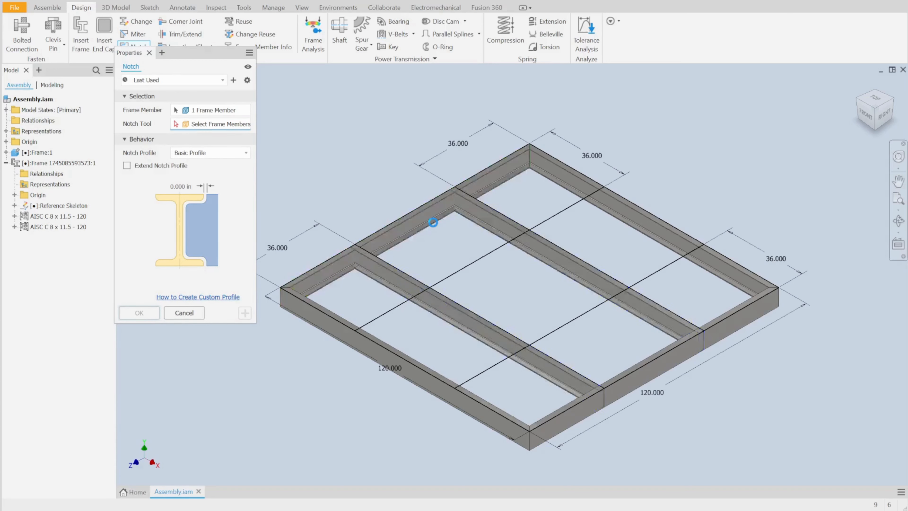
pyautogui.click(608, 390)
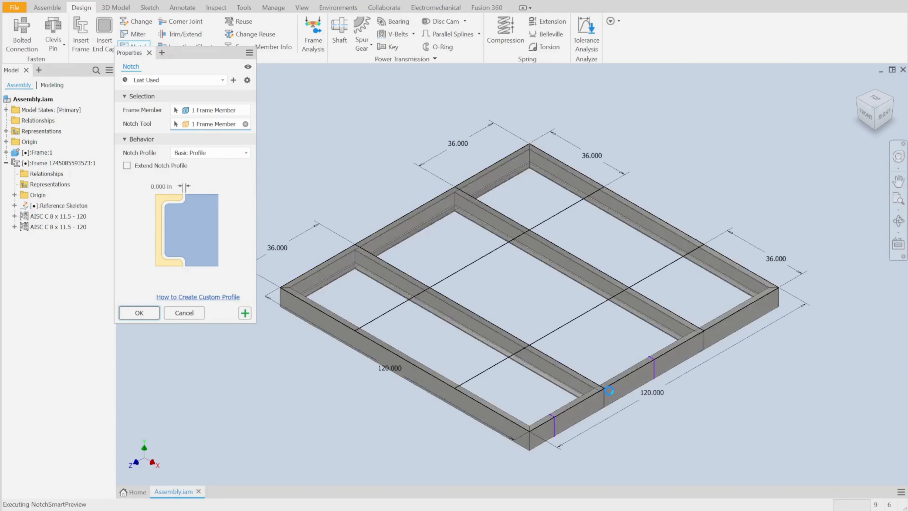
pyautogui.click(139, 311)
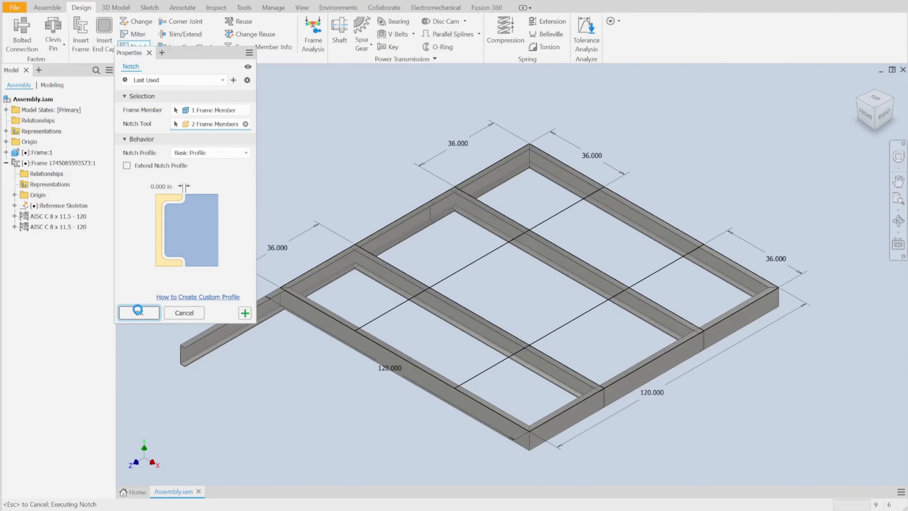
# Examine the notched joints where the cross channels meet the perimeter channels
pyautogui.scroll(3, 436, 257)
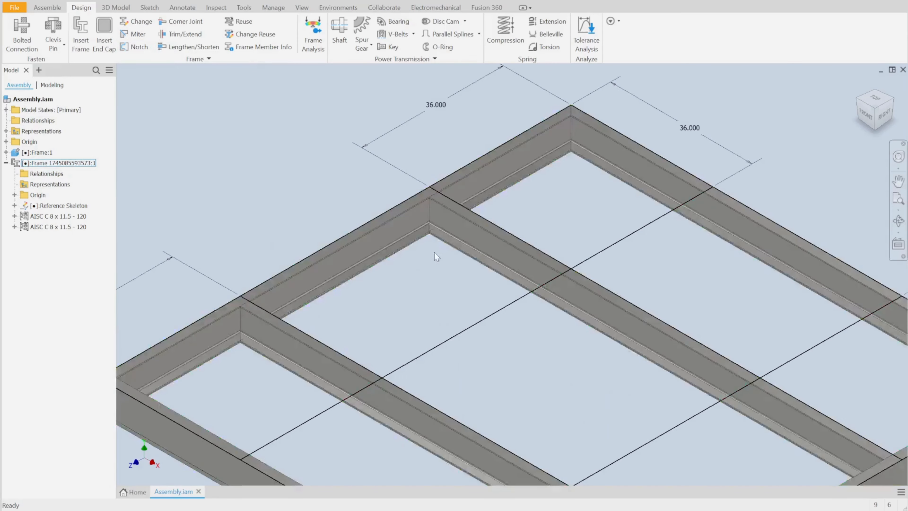
pyautogui.scroll(-4, 401, 314)
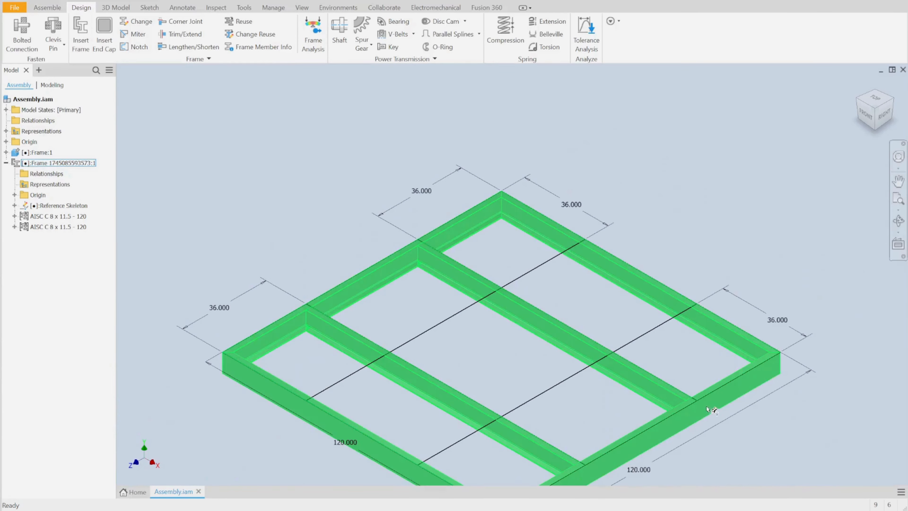
pyautogui.moveTo(555, 414); pyautogui.dragTo(669, 308, button='middle')
pyautogui.scroll(4, 715, 211)
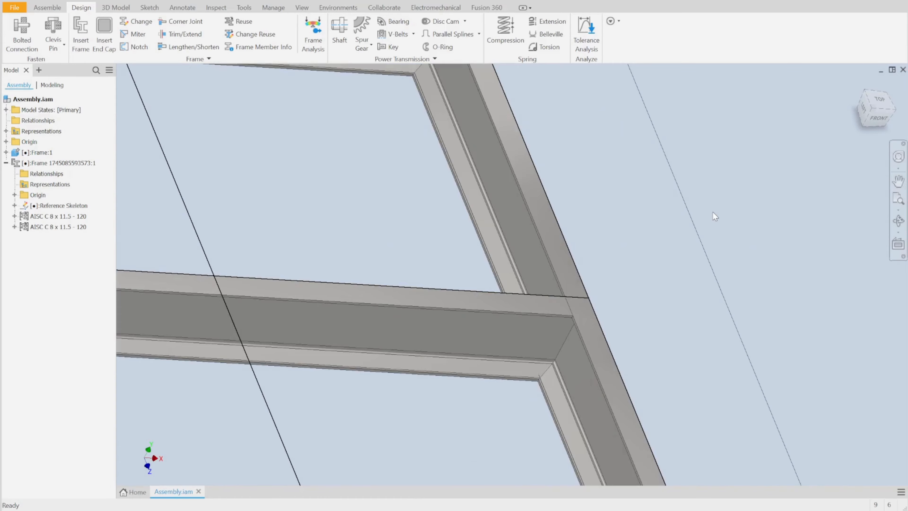
pyautogui.scroll(-5, 546, 232)
pyautogui.keyDown('shift'); pyautogui.moveTo(492, 315); pyautogui.dragTo(415, 314, button='middle'); pyautogui.keyUp('shift')
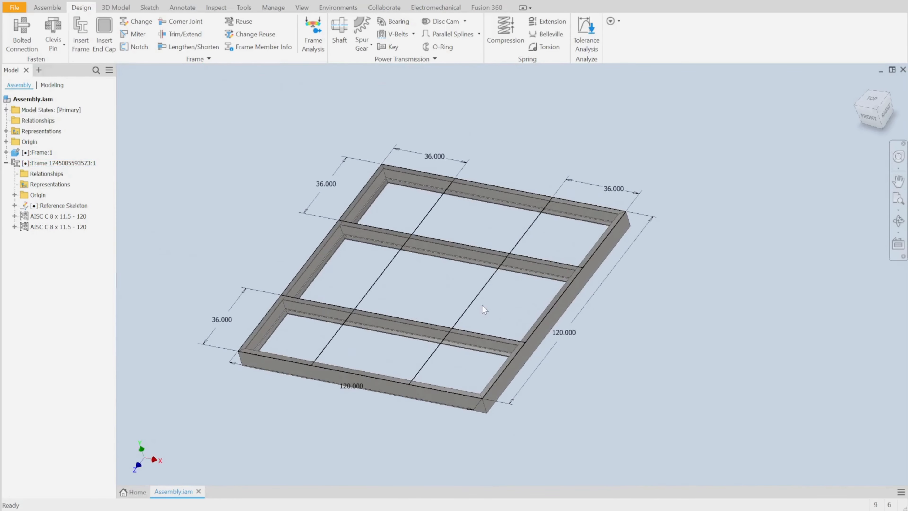
pyautogui.keyDown('shift'); pyautogui.moveTo(483, 308); pyautogui.dragTo(467, 319, button='middle'); pyautogui.keyUp('shift')
# Insert C 8 x 11.5 channels on the three segments of one inner line perpendicular to the cross channels, accepting the default member names
pyautogui.click(76, 41)
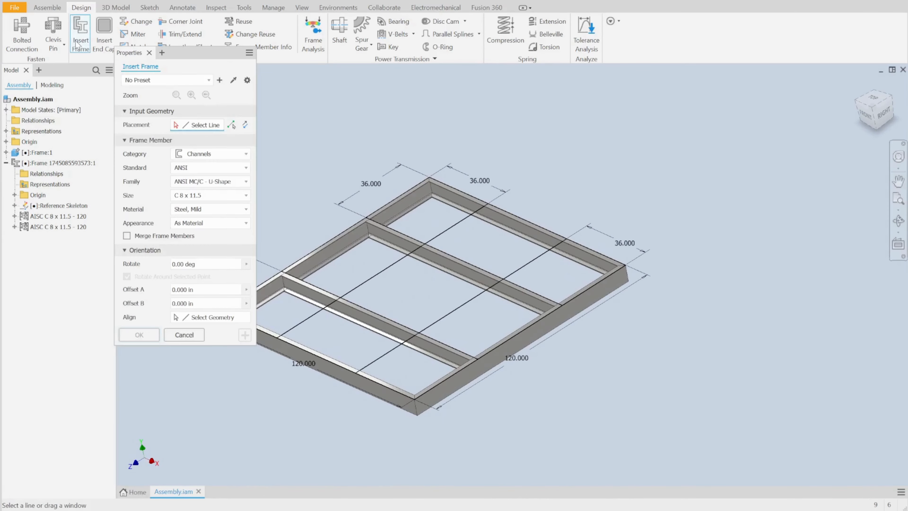
pyautogui.click(431, 238)
pyautogui.scroll(3, 383, 250)
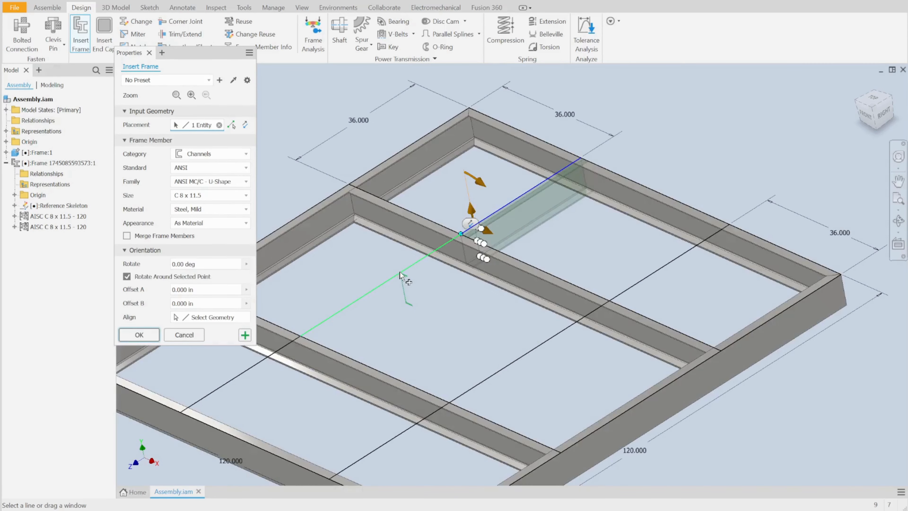
pyautogui.click(400, 274)
pyautogui.scroll(-3, 400, 273)
pyautogui.scroll(3, 336, 327)
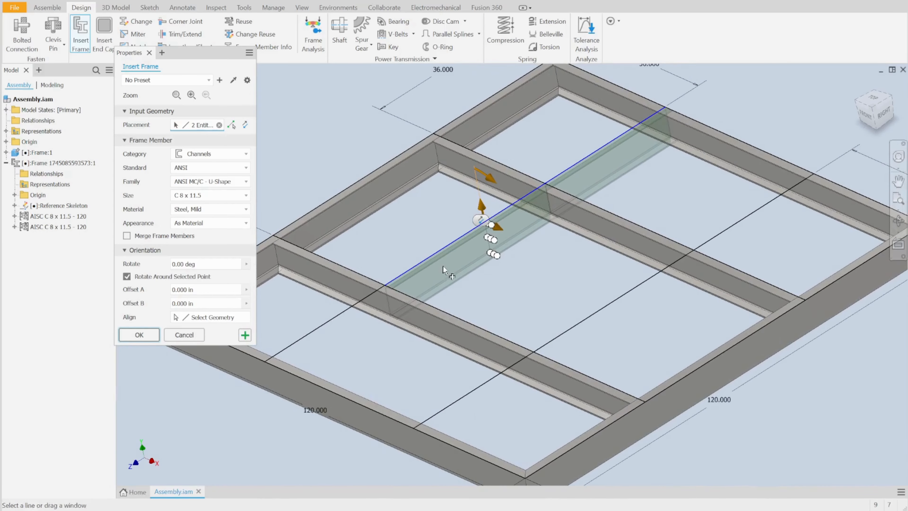
pyautogui.click(334, 319)
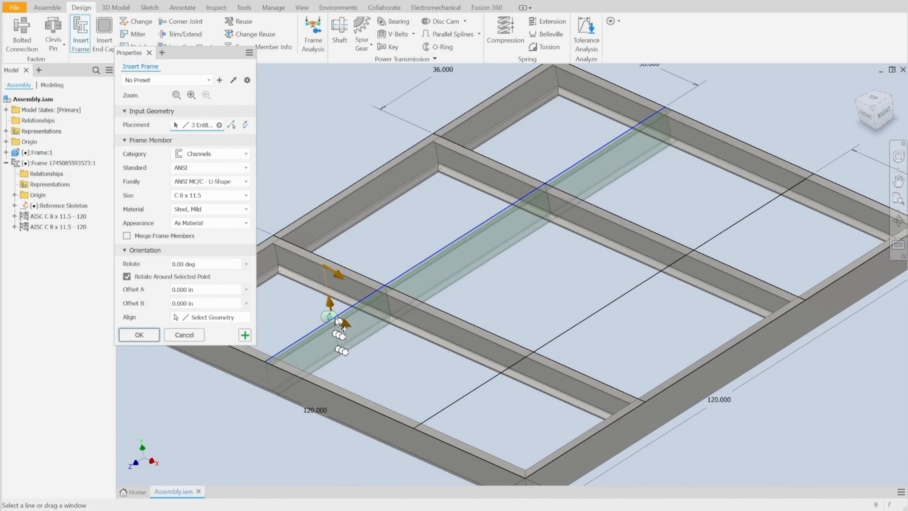
pyautogui.click(139, 341)
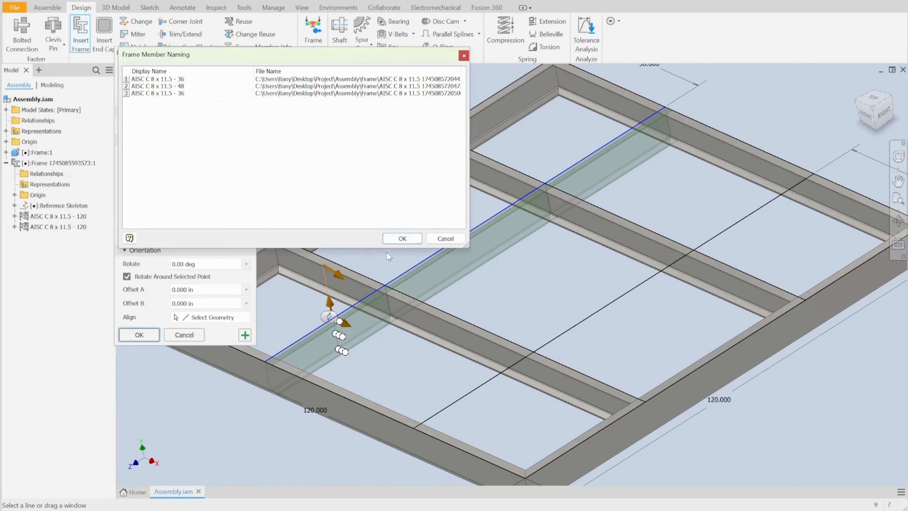
pyautogui.click(398, 241)
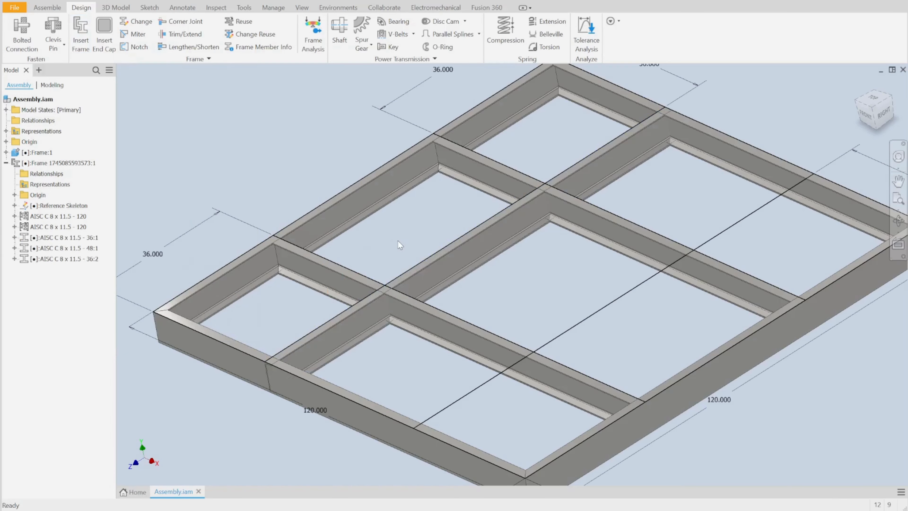
# Notch the rear 36 in segment channel to the perimeter channel it meets, using the Basic Profile
pyautogui.moveTo(398, 240); pyautogui.dragTo(349, 268, button='middle')
pyautogui.moveTo(398, 306); pyautogui.dragTo(323, 351, button='middle')
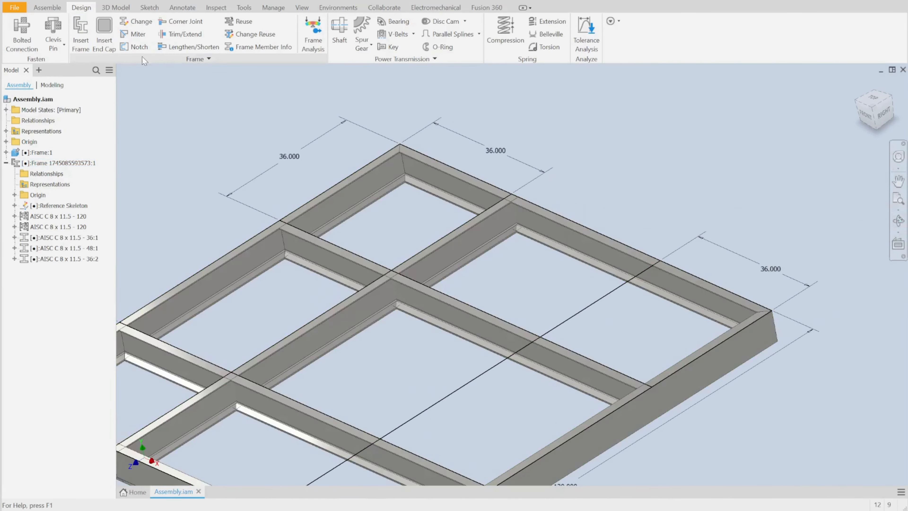
pyautogui.click(142, 52)
pyautogui.scroll(-4, 429, 256)
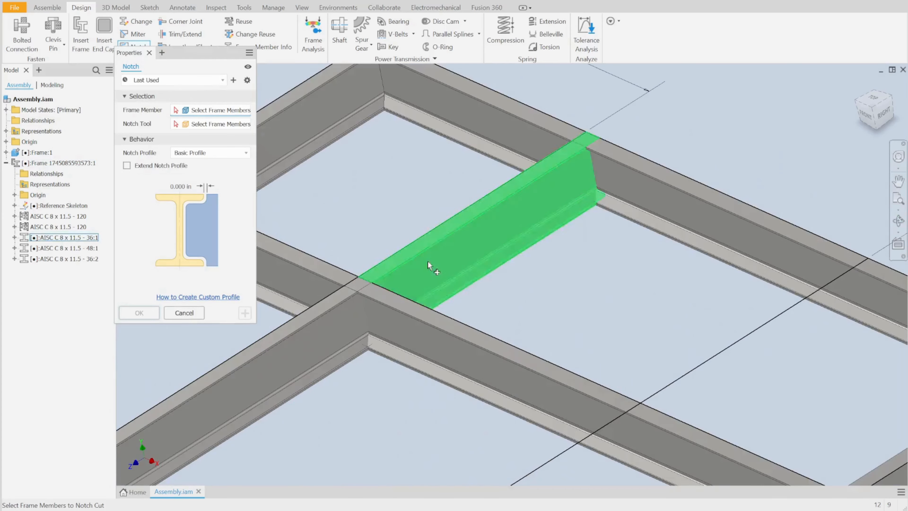
pyautogui.click(431, 257)
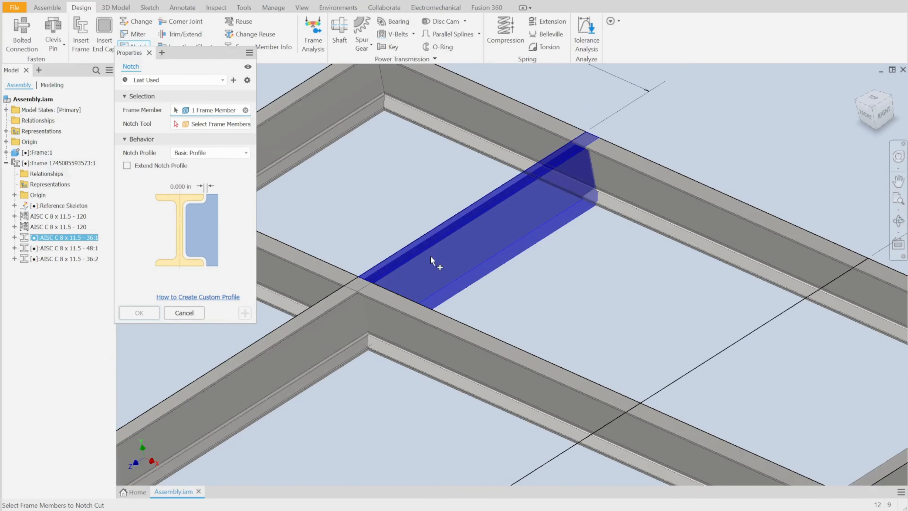
pyautogui.click(201, 125)
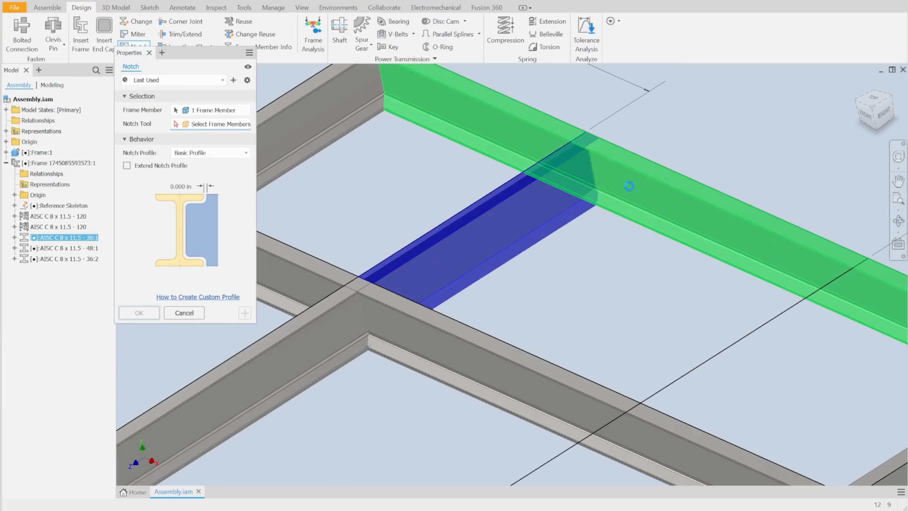
pyautogui.click(629, 188)
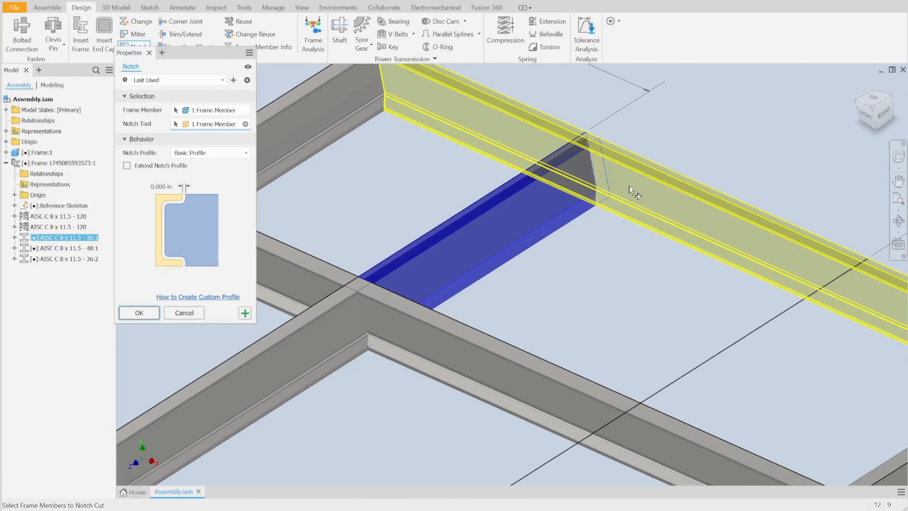
pyautogui.click(142, 314)
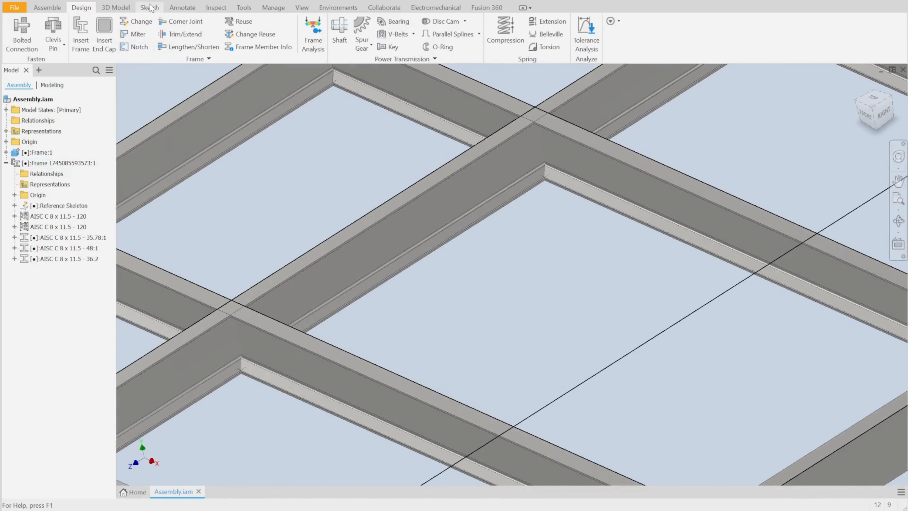
# Notch the middle 48 in segment channel to the rear cross channel, using the Basic Profile
pyautogui.click(134, 47)
pyautogui.click(349, 264)
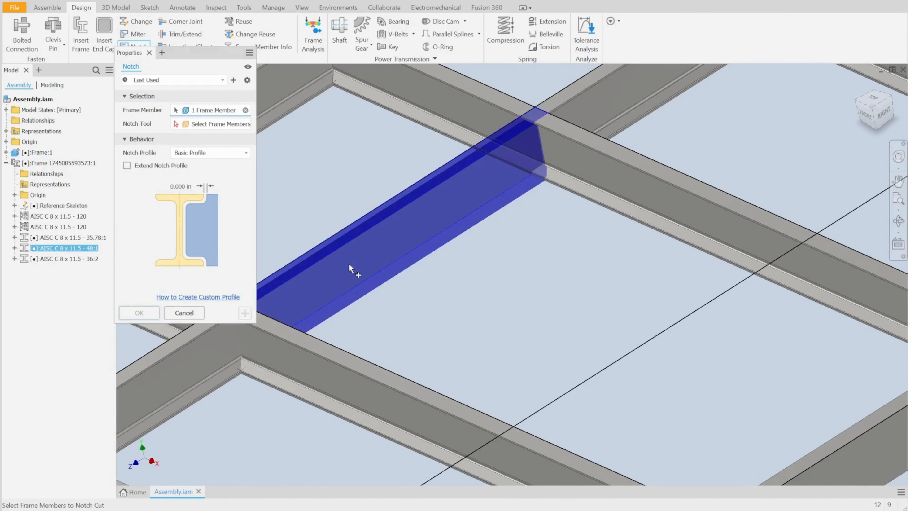
pyautogui.moveTo(354, 269); pyautogui.dragTo(469, 265, button='middle')
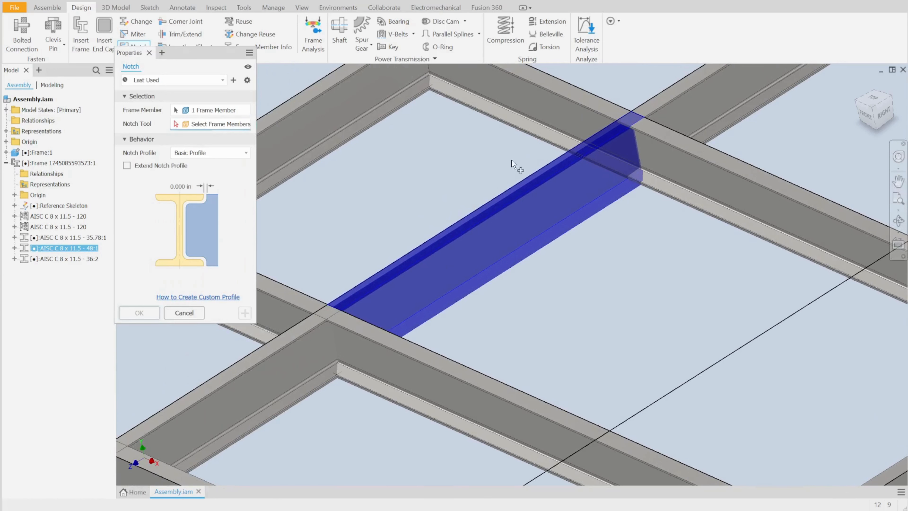
pyautogui.click(656, 182)
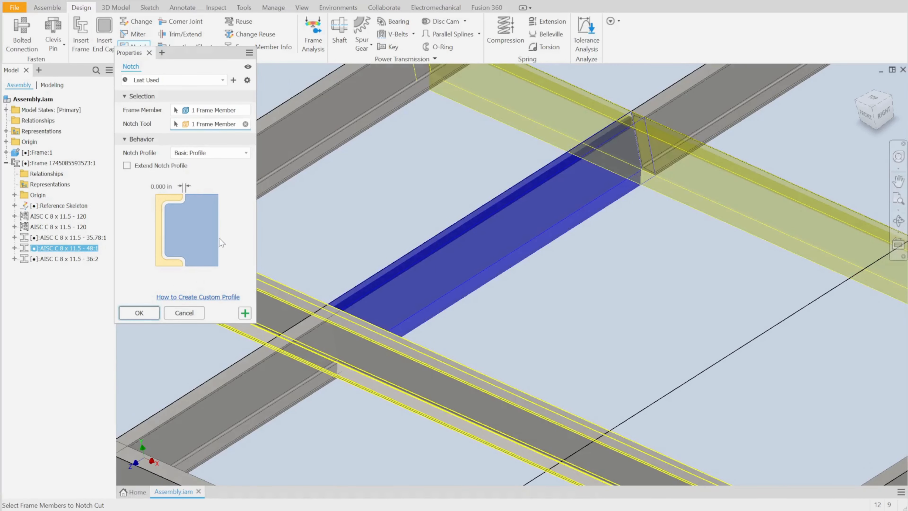
pyautogui.click(140, 313)
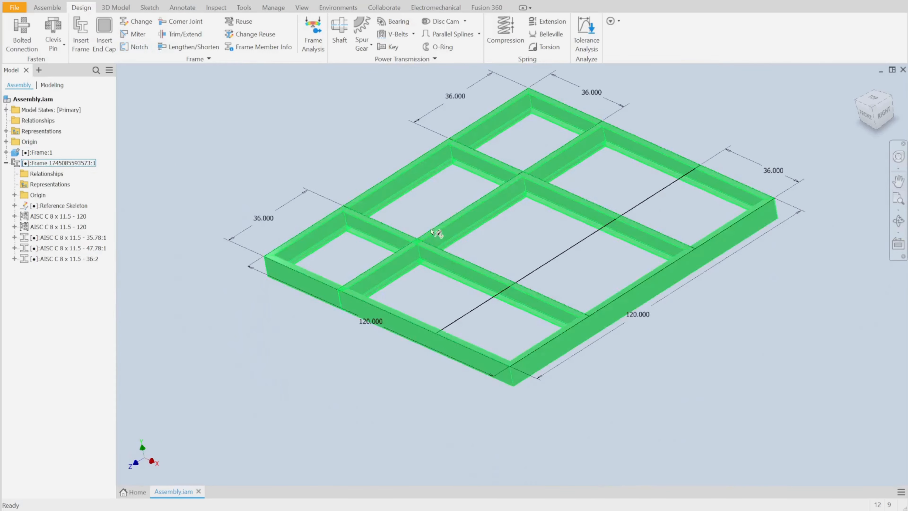
# Notch the front 36 in segment channel to both the front perimeter channel and the front cross channel, using the Basic Profile
pyautogui.press('Return')
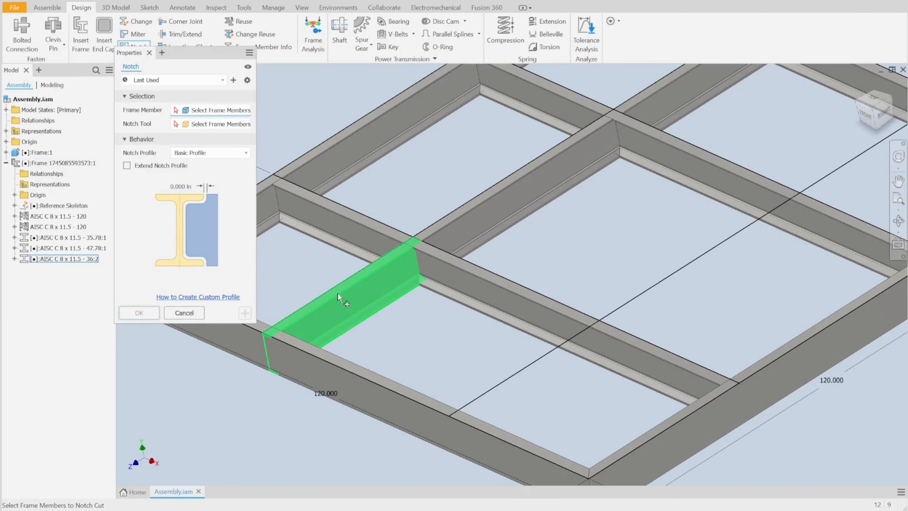
pyautogui.click(337, 292)
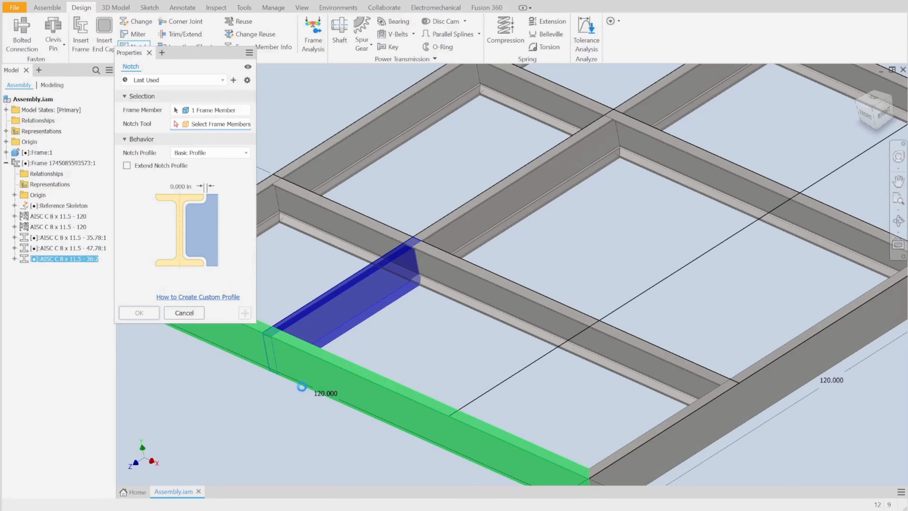
pyautogui.click(301, 386)
pyautogui.click(461, 297)
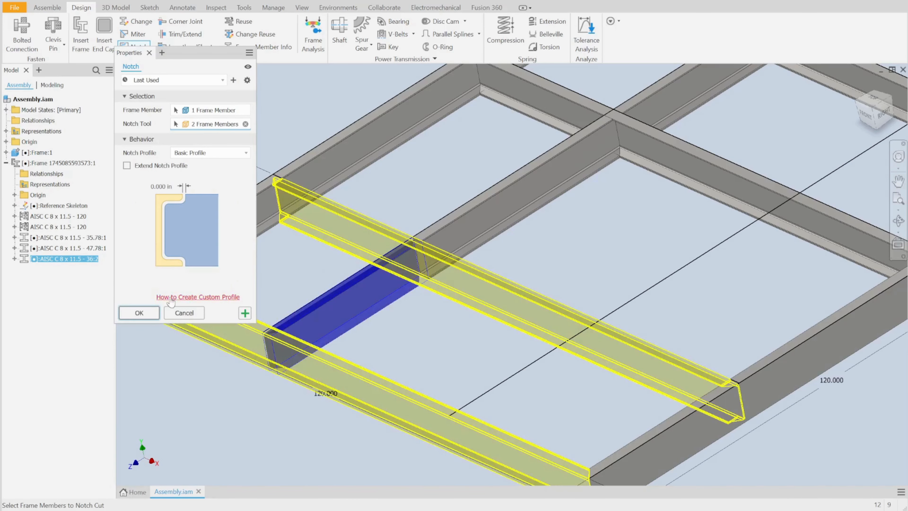
pyautogui.click(147, 316)
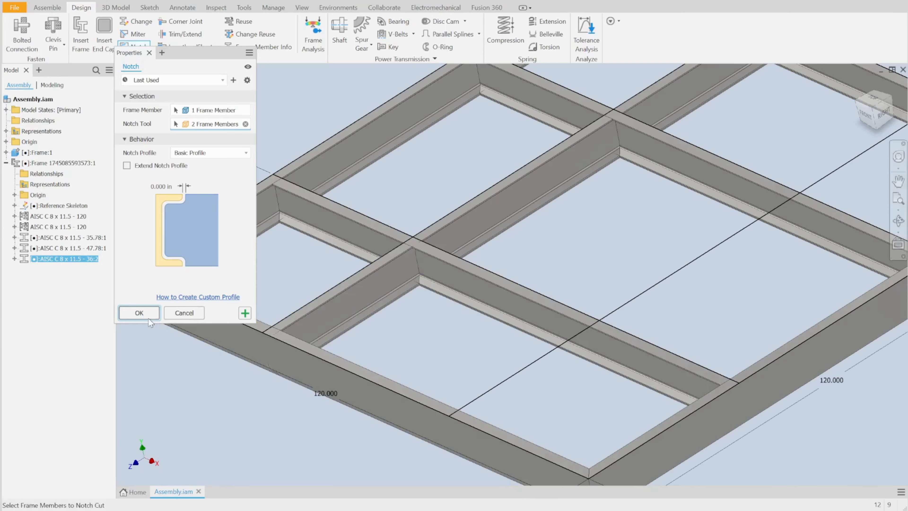
# Change the three inner segment channels along the notched line to size C 4 x 5.4, accepting replacement files and the default names
pyautogui.moveTo(518, 290); pyautogui.dragTo(416, 361, button='middle')
pyautogui.scroll(-3, 490, 272)
pyautogui.moveTo(511, 280); pyautogui.dragTo(465, 308, button='middle')
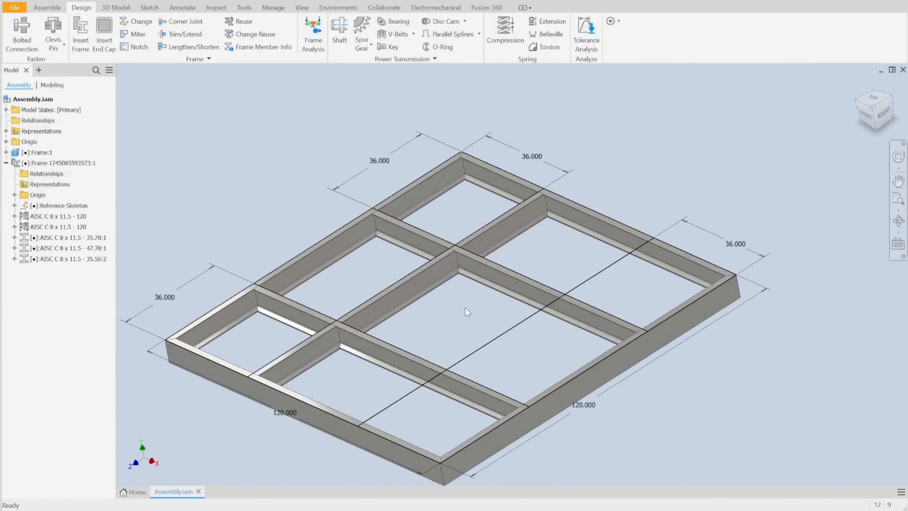
pyautogui.click(149, 27)
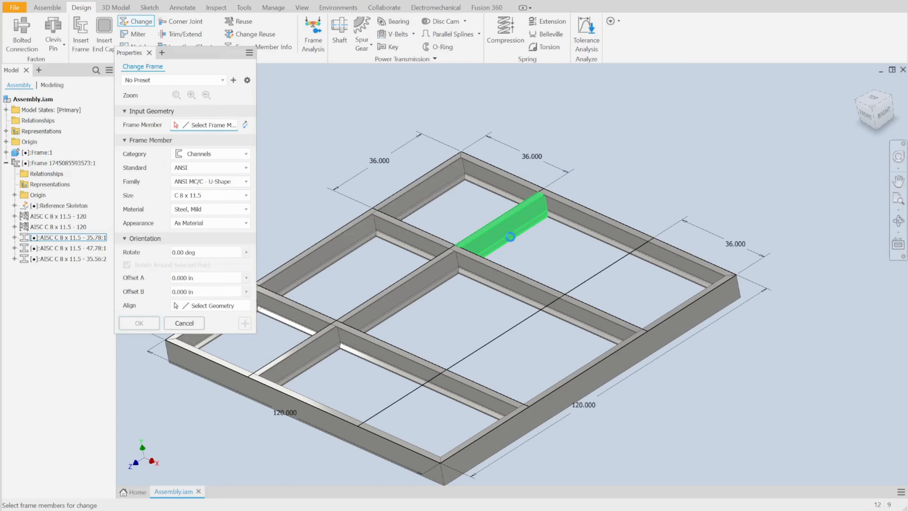
pyautogui.click(510, 236)
pyautogui.click(416, 283)
pyautogui.click(299, 374)
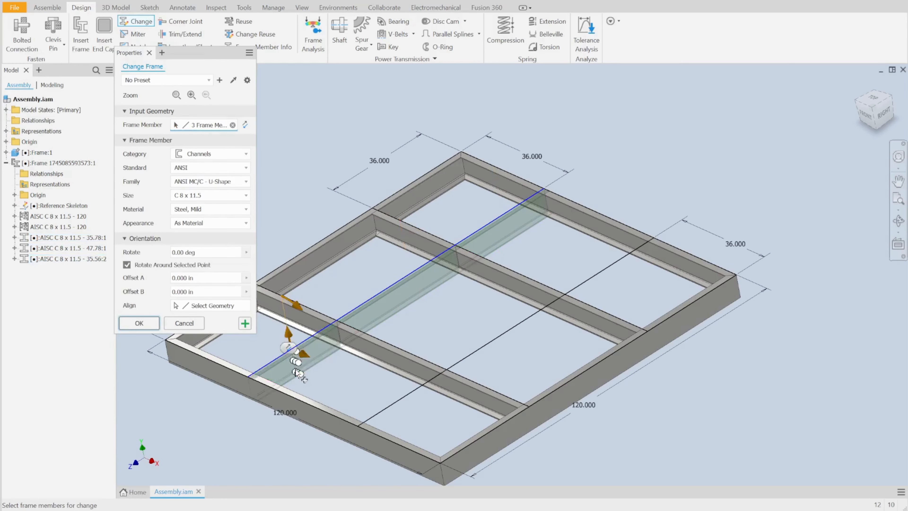
pyautogui.click(194, 200)
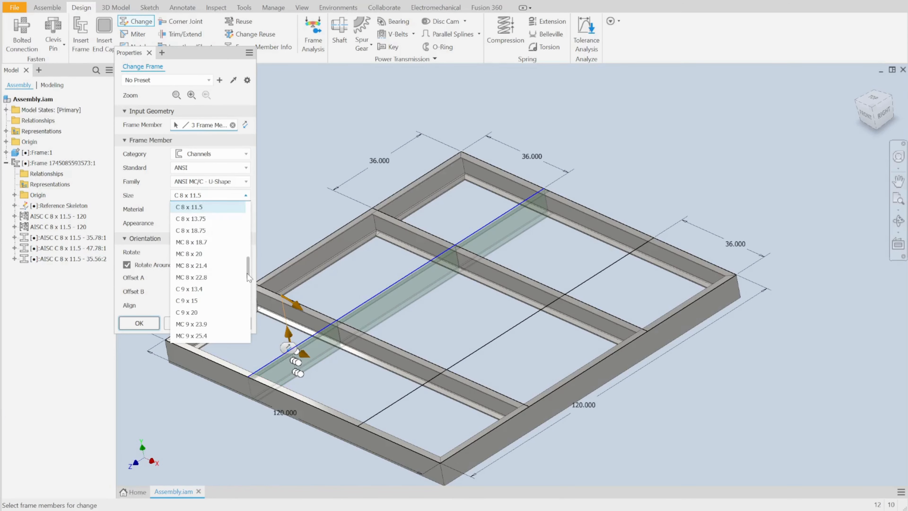
pyautogui.moveTo(248, 273); pyautogui.dragTo(253, 229)
pyautogui.click(218, 220)
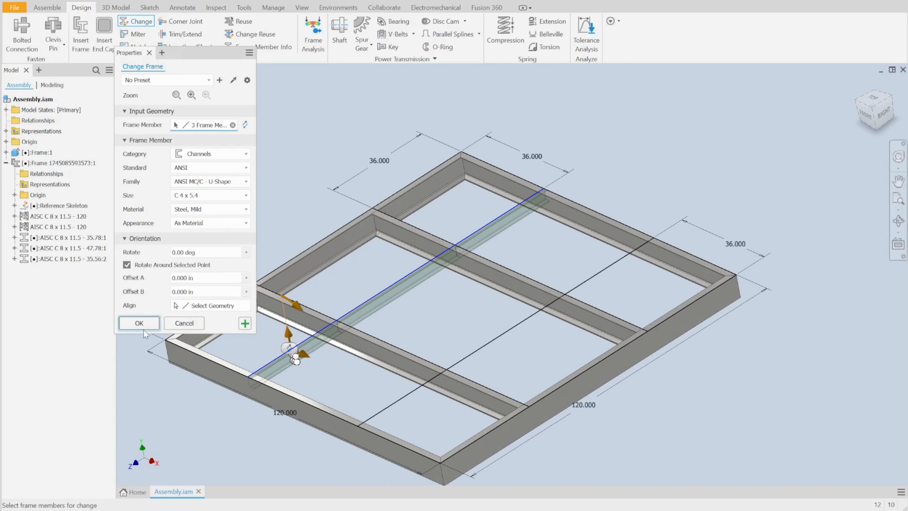
pyautogui.click(139, 323)
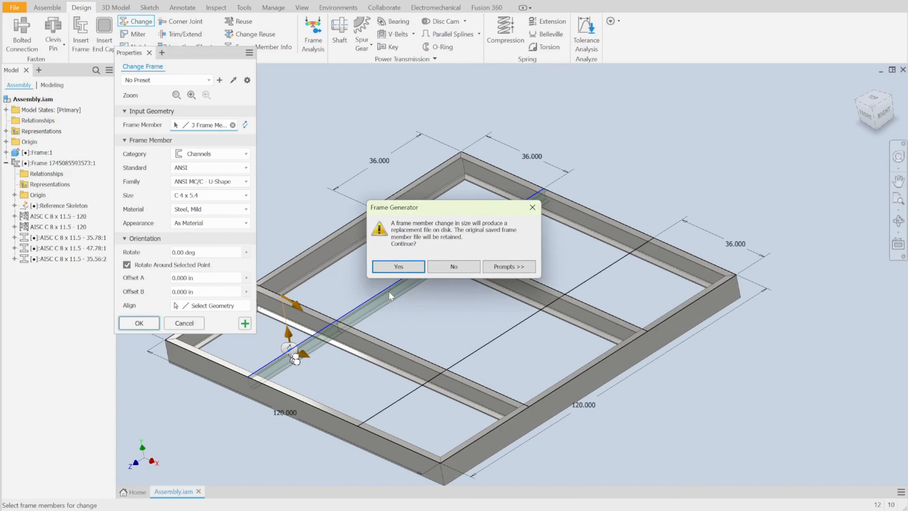
pyautogui.click(392, 269)
pyautogui.click(408, 242)
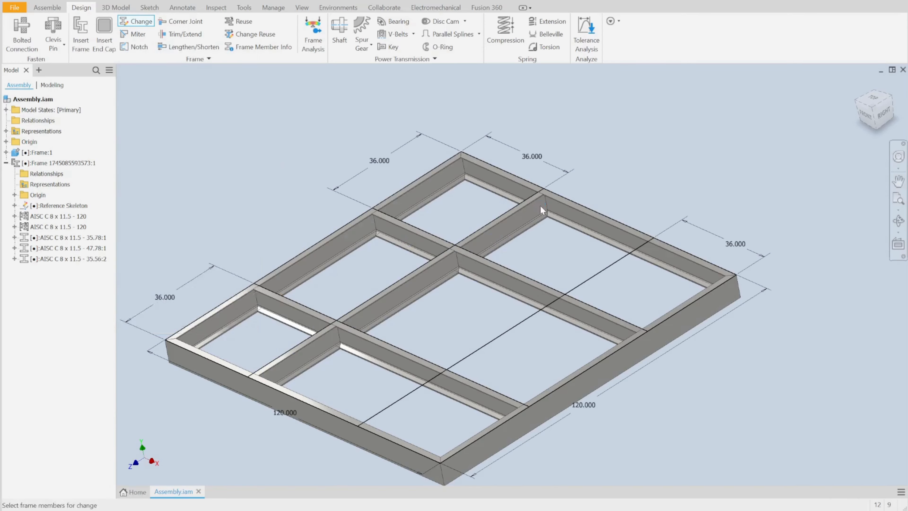
# Examine the joints where the resized C 4 x 5.4 channels meet the cross channels and perimeter channels
pyautogui.scroll(8, 543, 202)
pyautogui.scroll(-3, 561, 310)
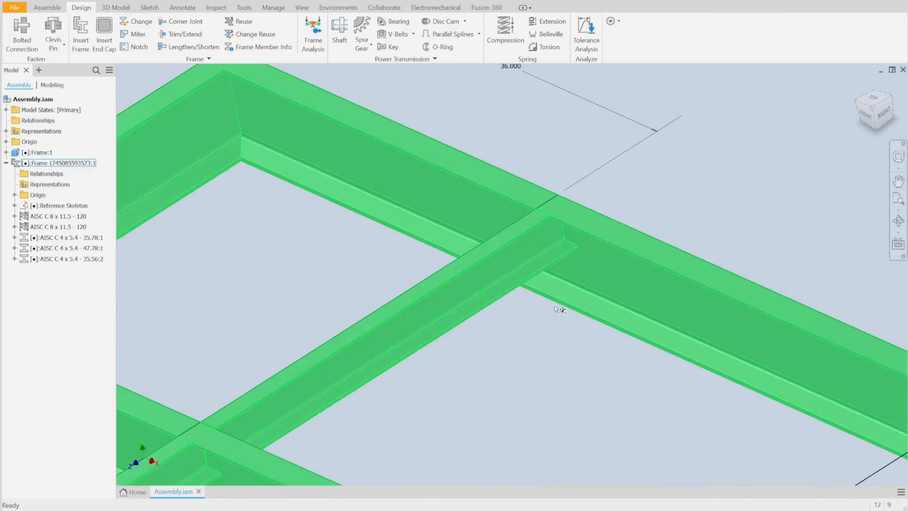
pyautogui.moveTo(706, 188); pyautogui.dragTo(487, 211, button='middle')
pyautogui.moveTo(367, 311); pyautogui.dragTo(569, 186, button='middle')
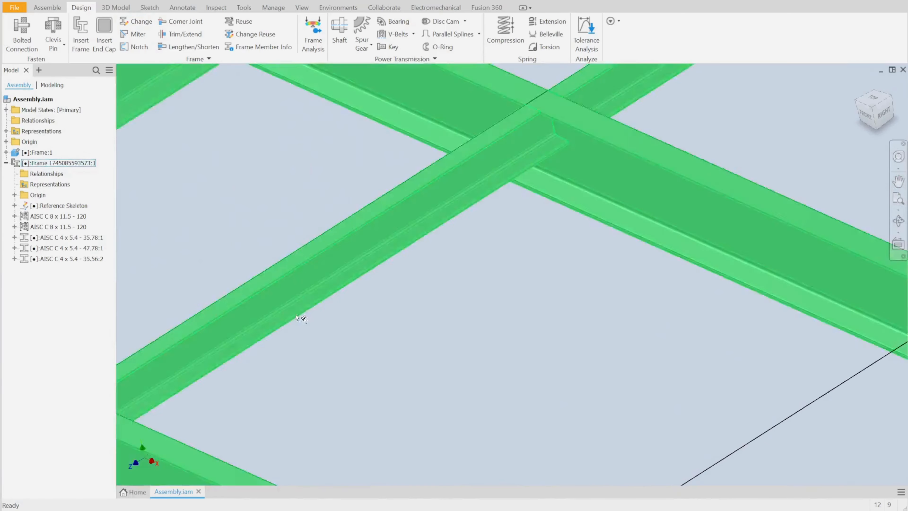
pyautogui.scroll(-4, 290, 322)
pyautogui.moveTo(269, 338); pyautogui.dragTo(405, 251, button='middle')
pyautogui.scroll(-3, 404, 251)
pyautogui.scroll(5, 374, 312)
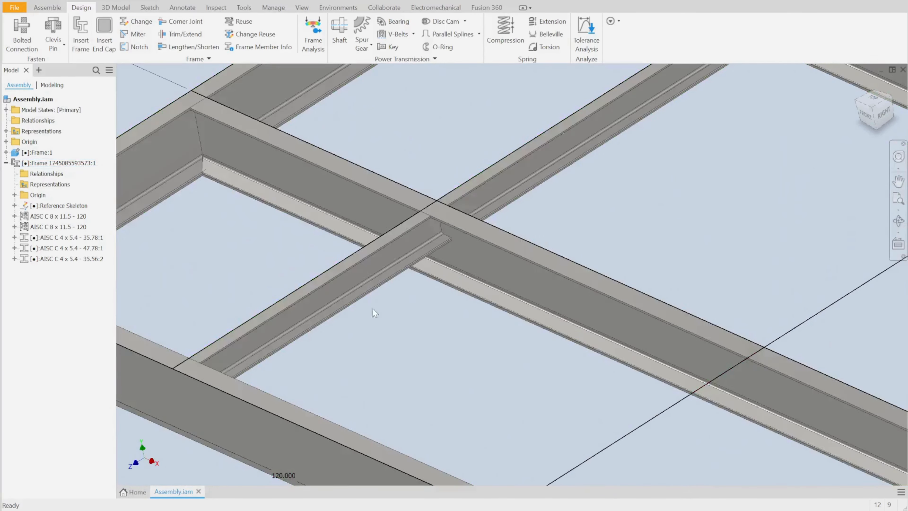
pyautogui.scroll(-4, 437, 354)
pyautogui.moveTo(572, 304); pyautogui.dragTo(468, 320, button='middle')
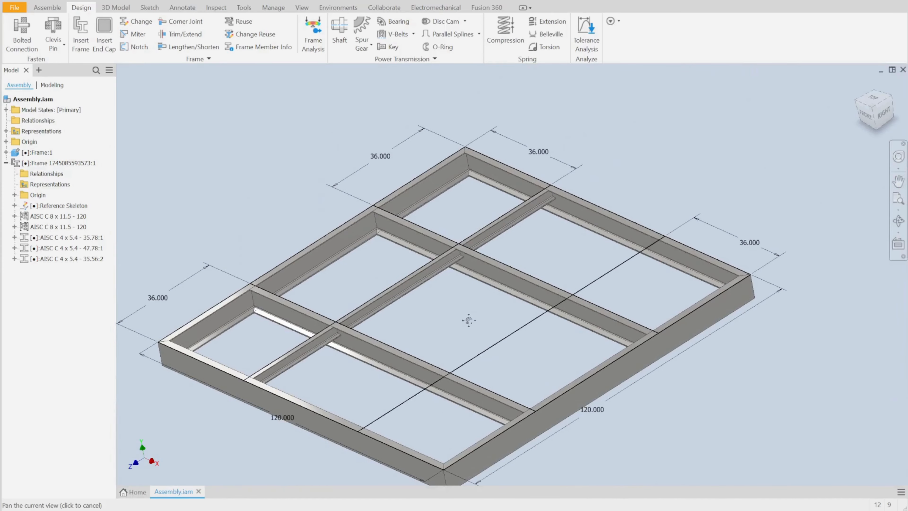
# Reuse the rear C 4 x 5.4 segment channel on the rear segment of the empty parallel layout line
pyautogui.click(238, 21)
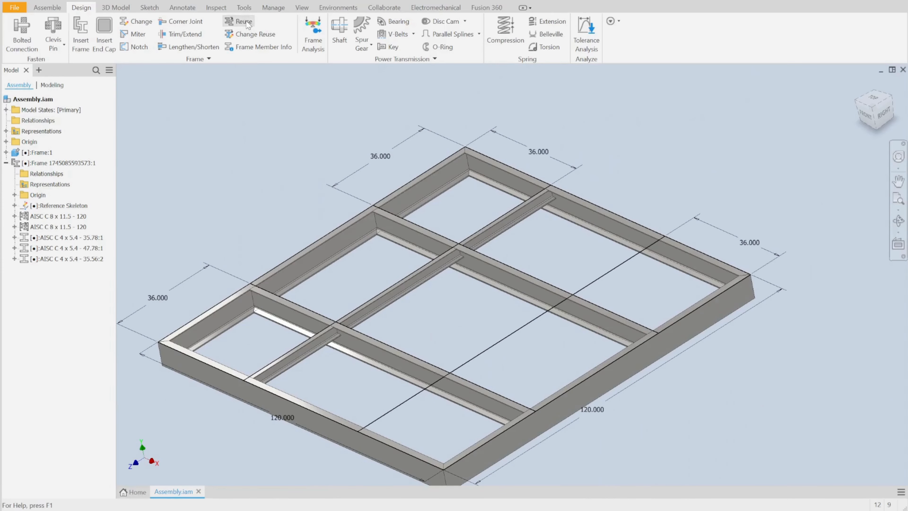
pyautogui.click(509, 222)
pyautogui.click(608, 278)
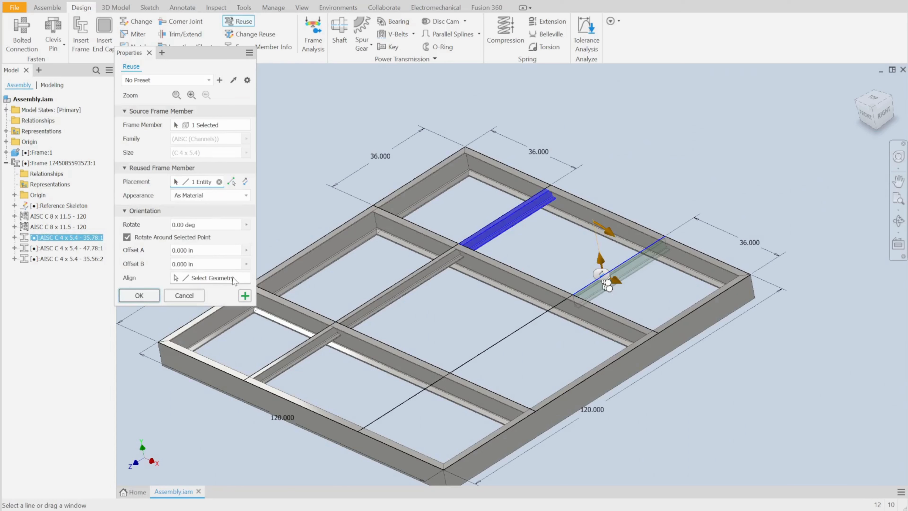
pyautogui.click(140, 295)
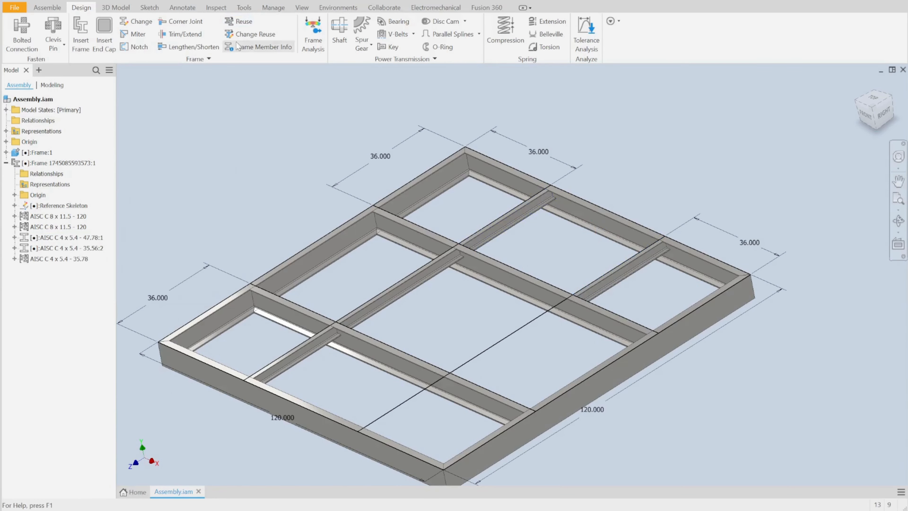
# Reuse the middle C 4 x 5.4 segment channel on the middle segment of the second inner line
pyautogui.click(239, 21)
pyautogui.click(425, 273)
pyautogui.click(486, 350)
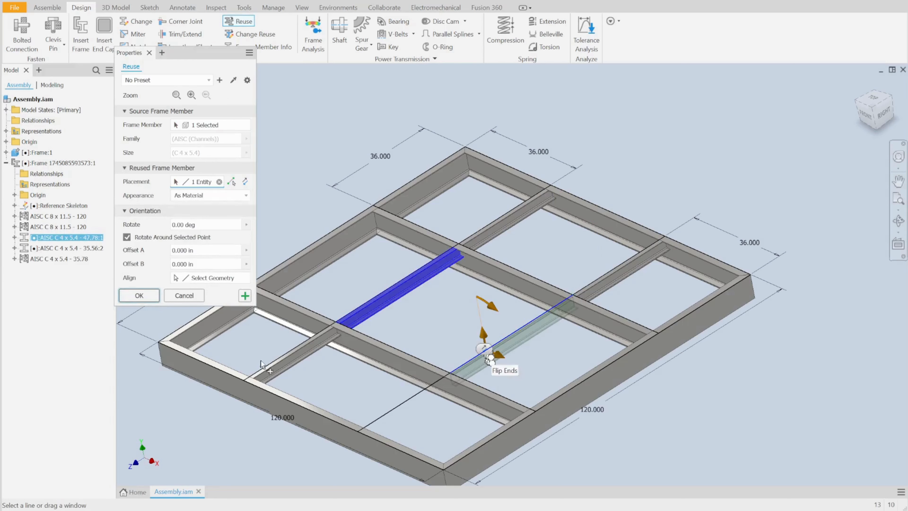
pyautogui.click(133, 299)
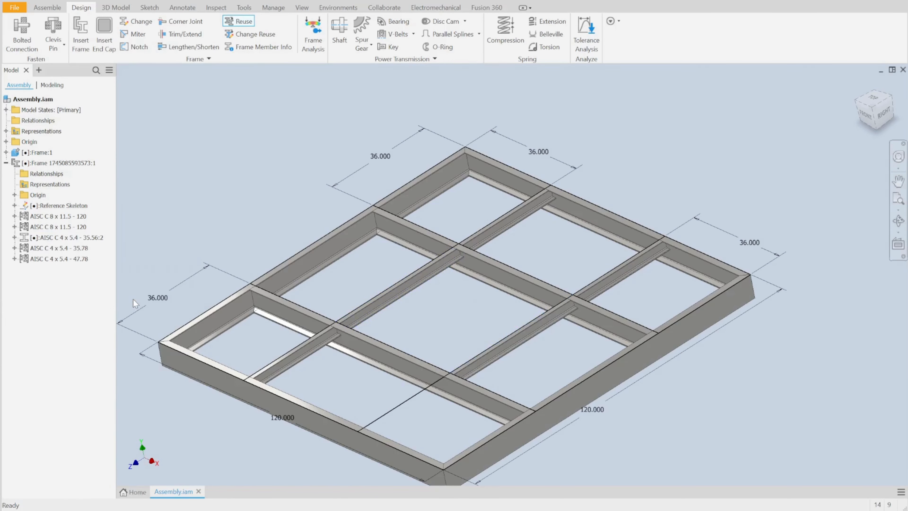
# Reuse the front C 4 x 5.4 segment channel on the second line's front segment, and save the assembly with its dependents
pyautogui.click(239, 21)
pyautogui.click(299, 344)
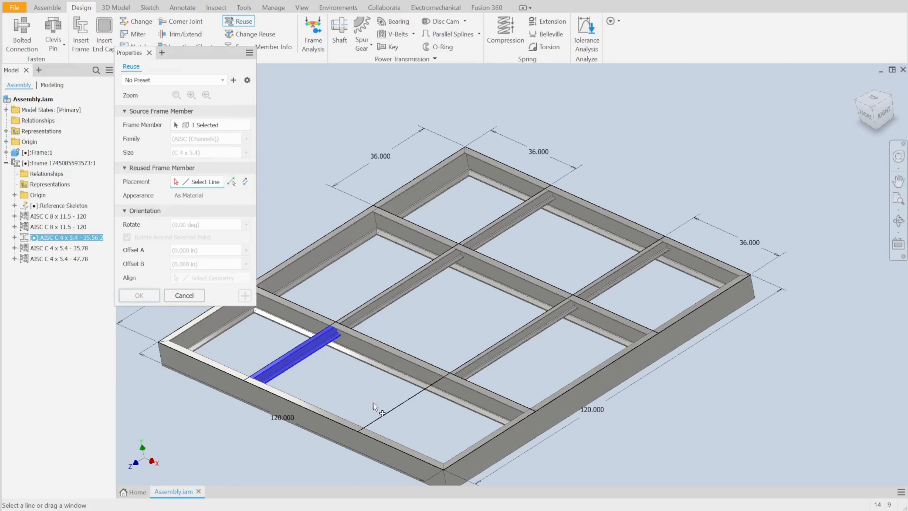
pyautogui.click(377, 419)
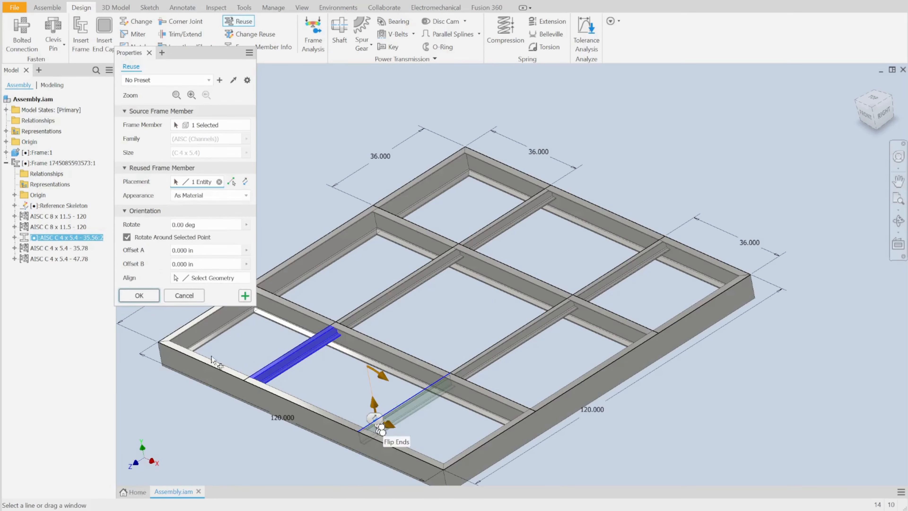
pyautogui.click(140, 295)
pyautogui.hotkey('ctrl', 's')
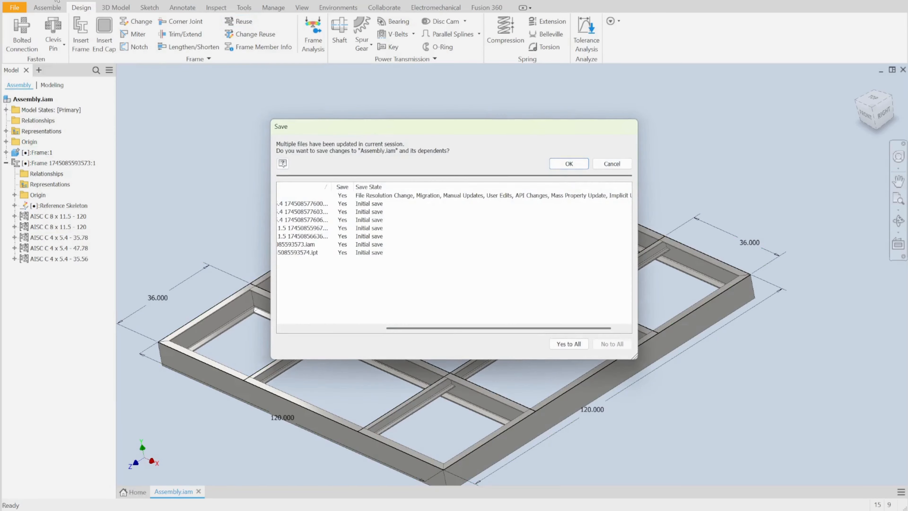
pyautogui.click(570, 163)
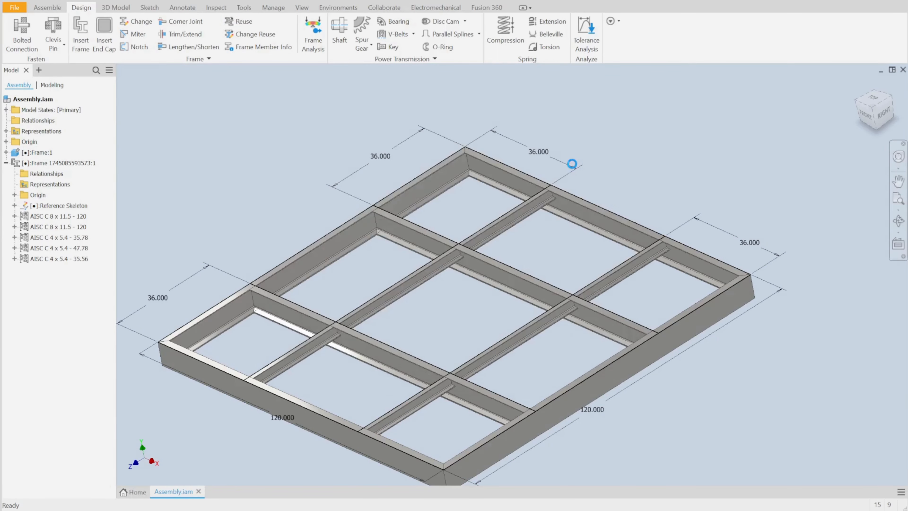
# Hide the Frame:1 layout sketch part so only the frame members are displayed
pyautogui.moveTo(663, 308); pyautogui.dragTo(679, 268, button='middle')
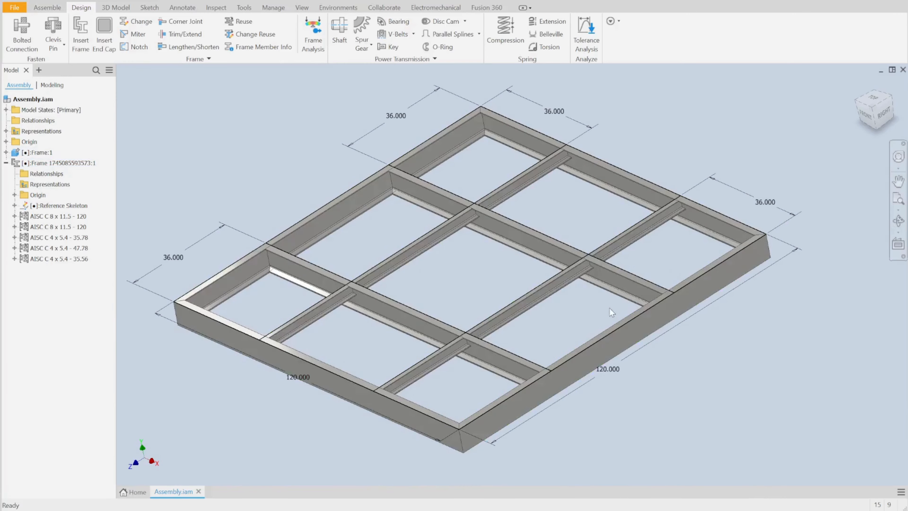
pyautogui.scroll(-3, 604, 313)
pyautogui.scroll(2, 604, 313)
pyautogui.moveTo(602, 316); pyautogui.dragTo(622, 312, button='middle')
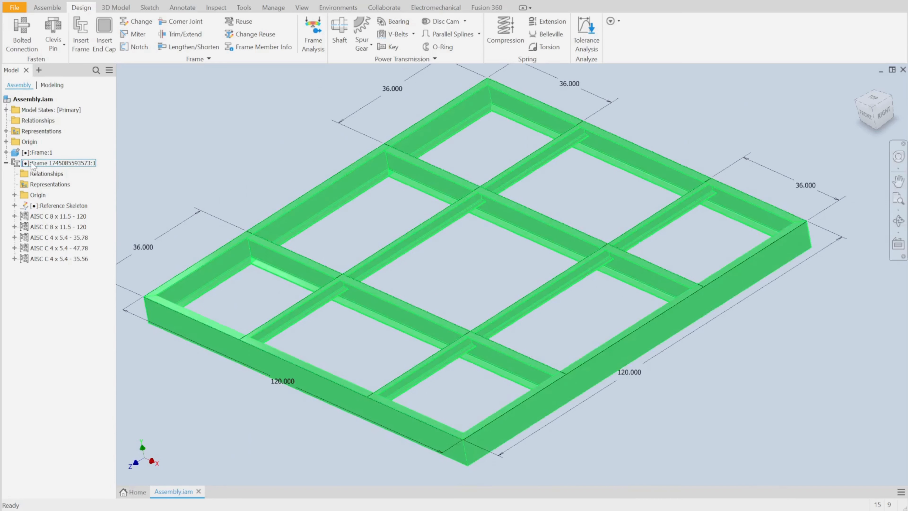
pyautogui.rightClick(33, 156)
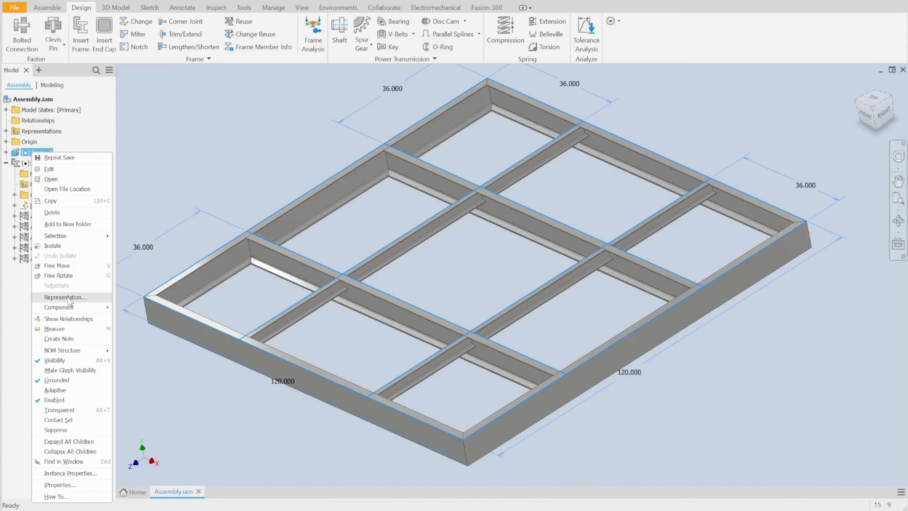
pyautogui.click(54, 360)
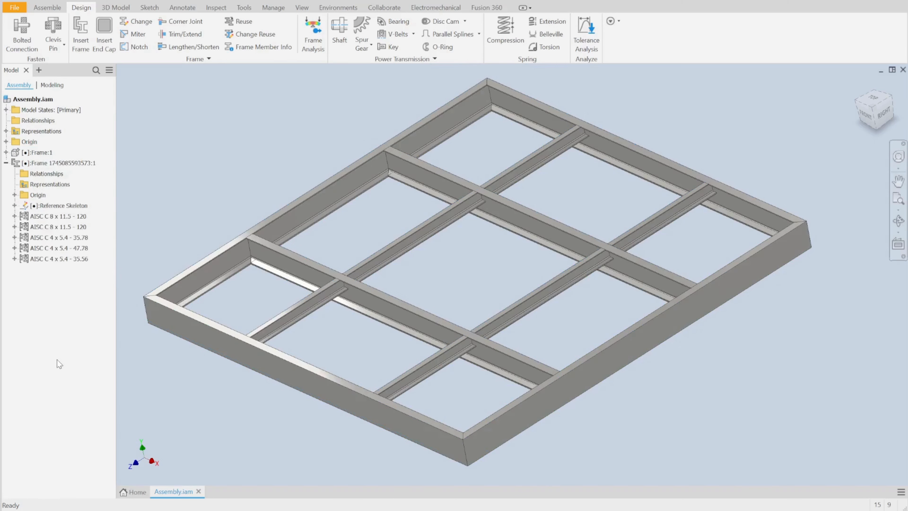
# Save the assembly with its modified dependents, accepting the exclusion of those that cannot be saved
pyautogui.moveTo(662, 397); pyautogui.dragTo(668, 411, button='middle')
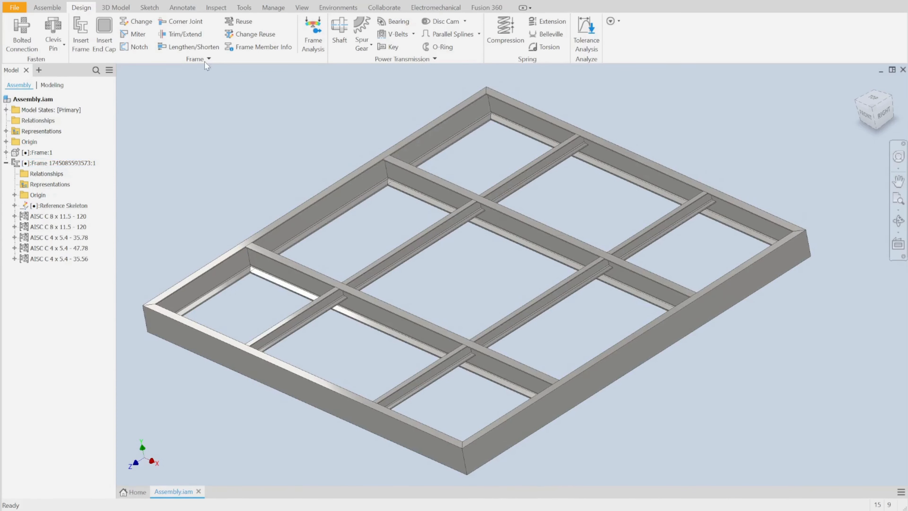
pyautogui.hotkey('ctrl', 's')
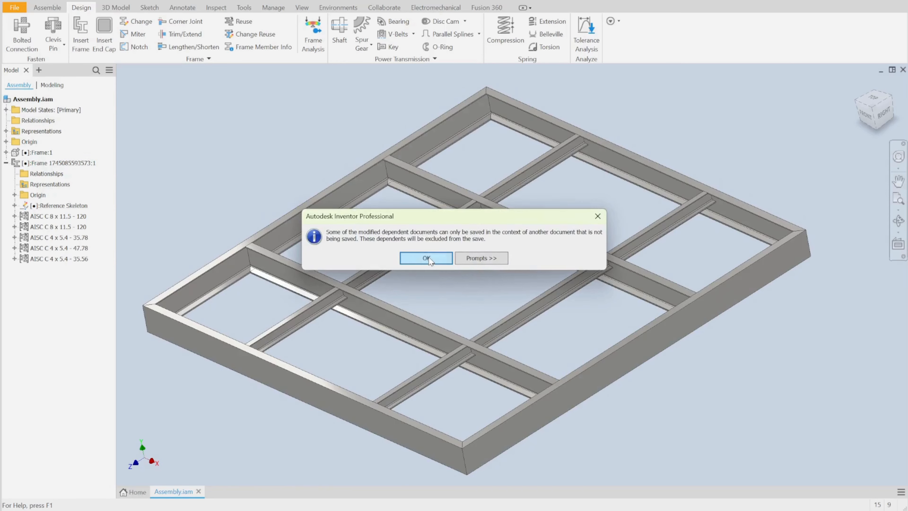
pyautogui.click(429, 259)
pyautogui.click(569, 164)
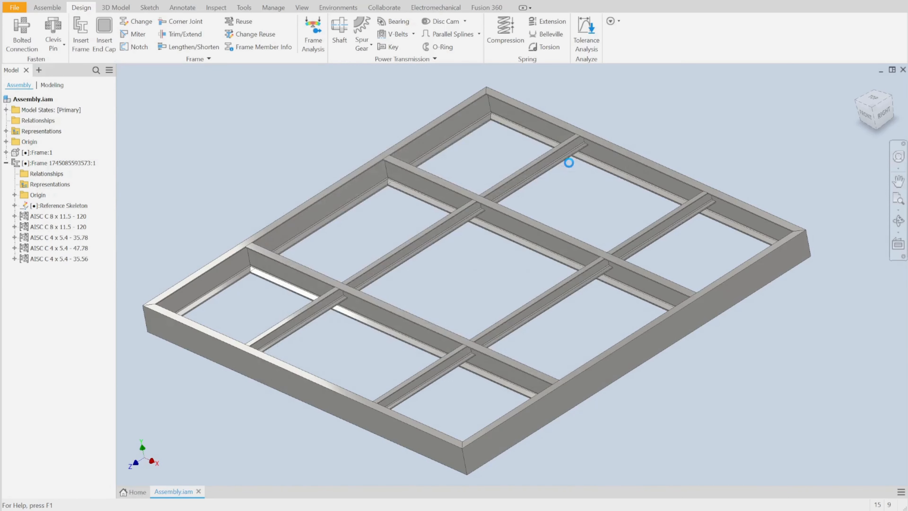